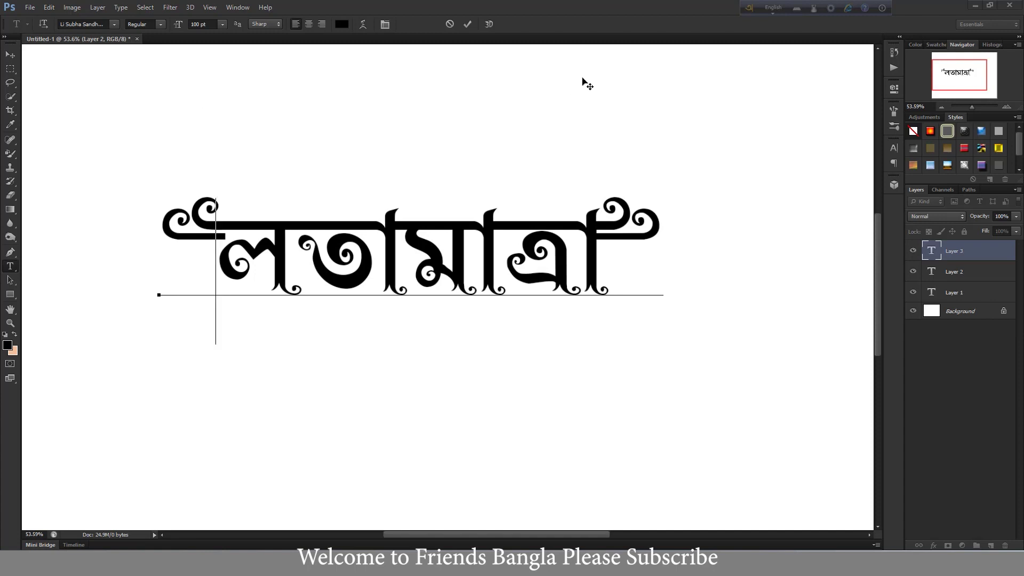
- Switch Avro to Bangla input and set its output mode to ANSI
click(772, 9)
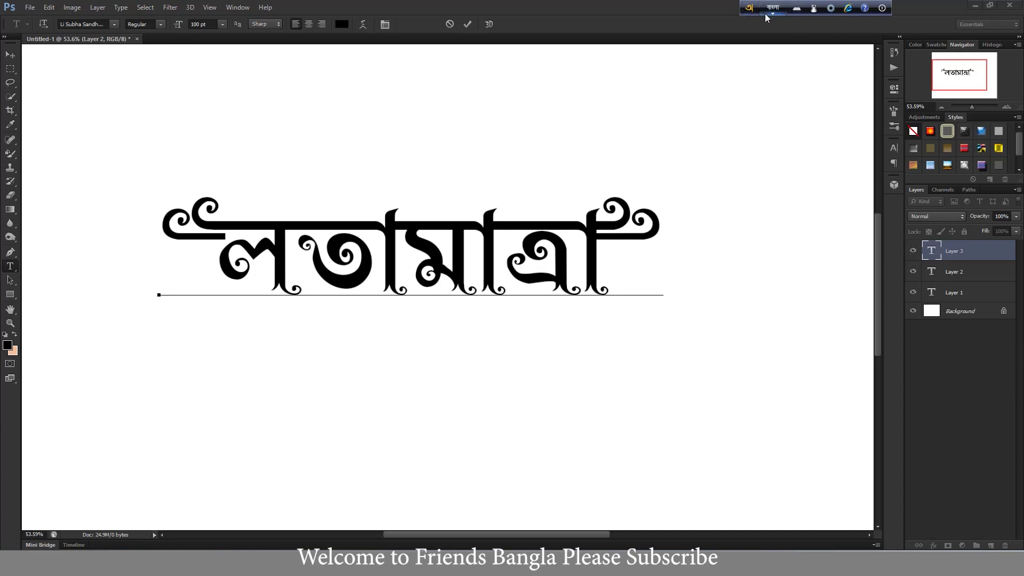
click(765, 13)
click(831, 8)
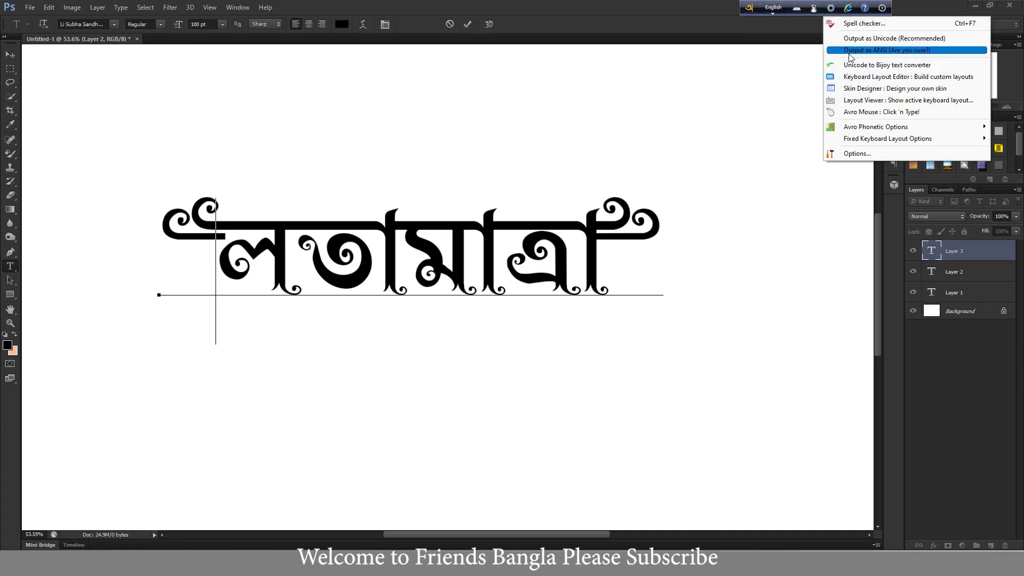
click(881, 50)
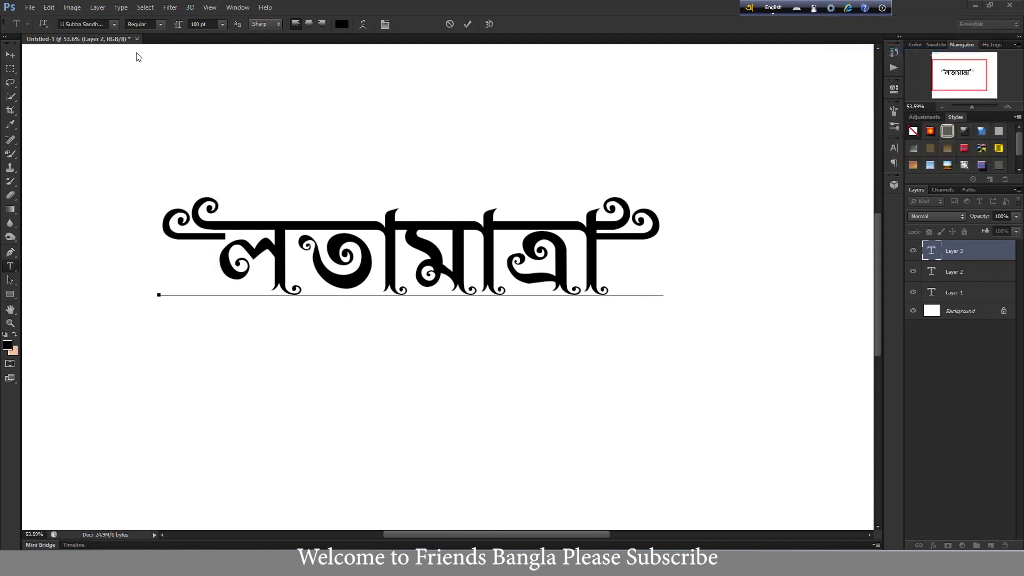
- Browse the installed Li Bangla ANSI fonts, then begin a new Google search in Chrome
click(115, 26)
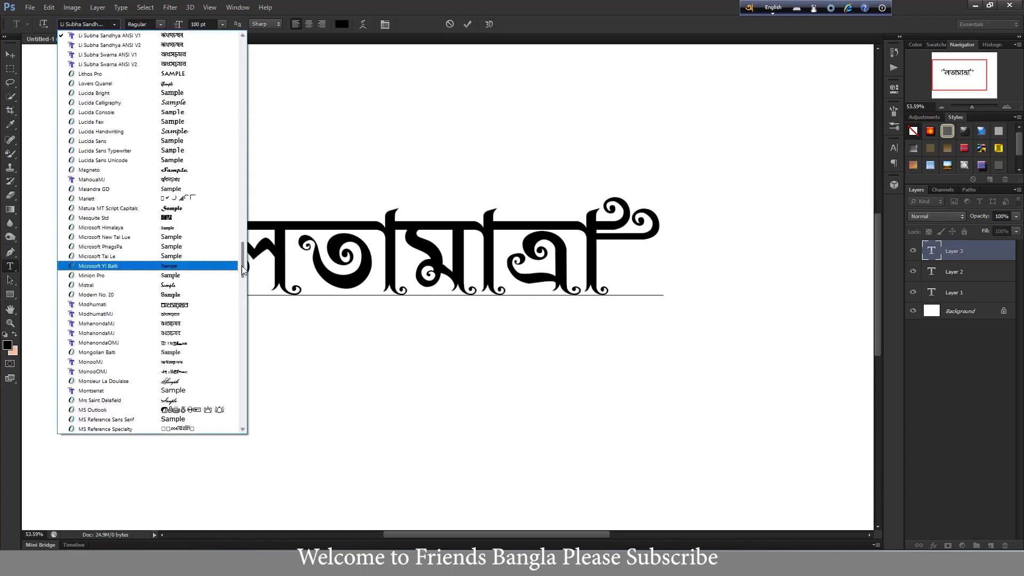
drag(243, 269, 243, 234)
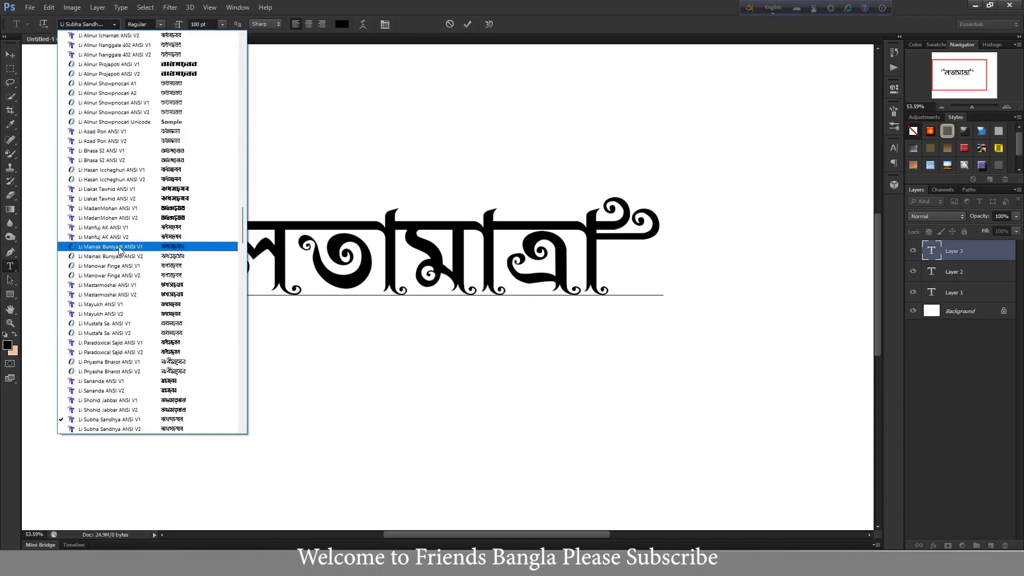
scroll(123, 188, up, 1)
scroll(125, 160, up, 1)
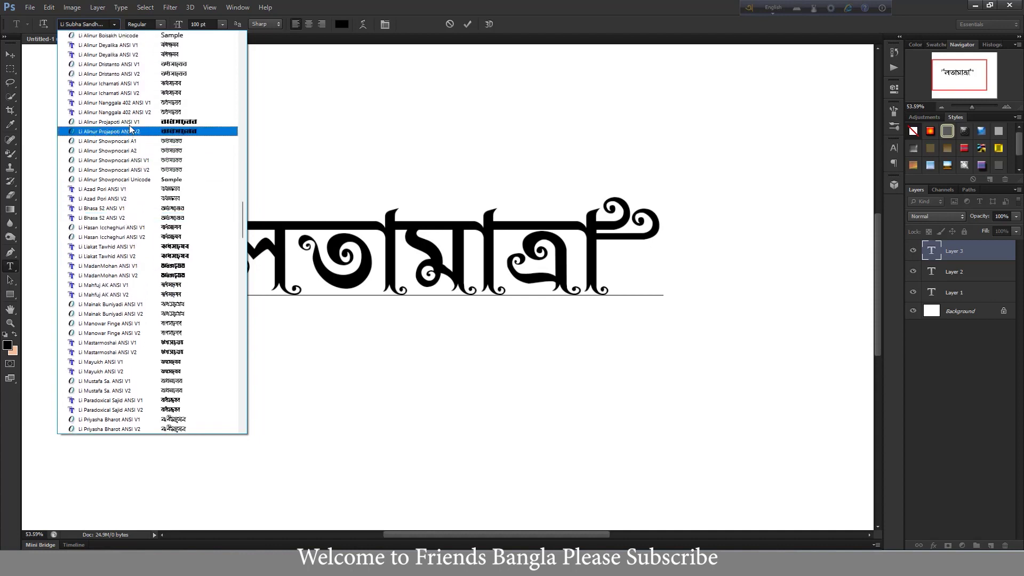
scroll(121, 309, down, 2)
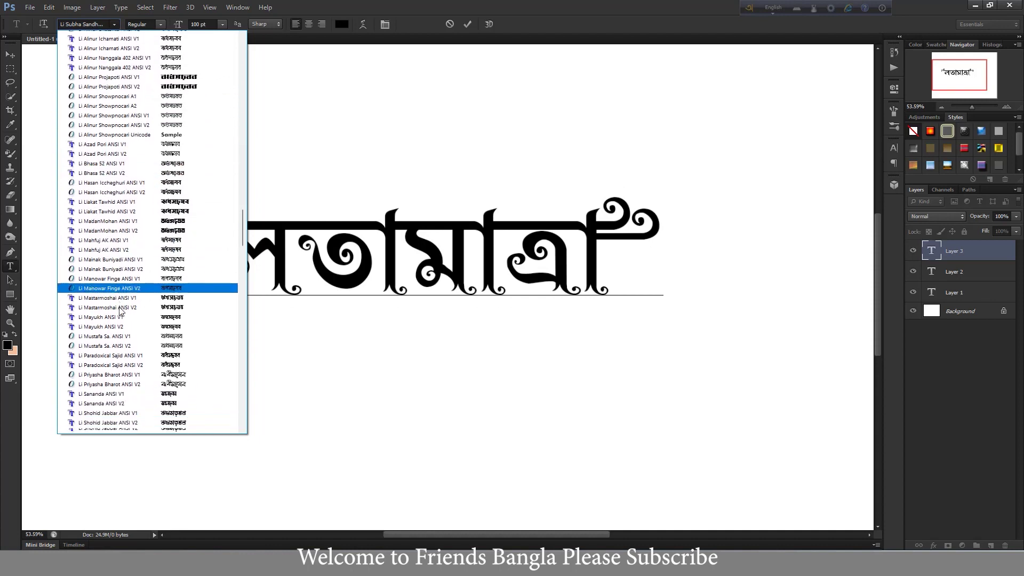
scroll(121, 311, down, 3)
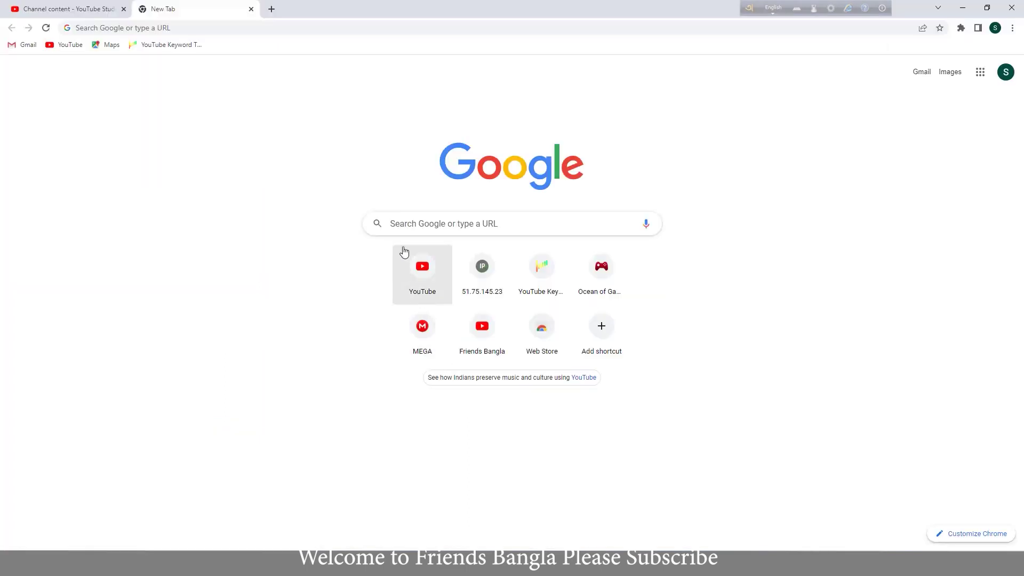
click(410, 228)
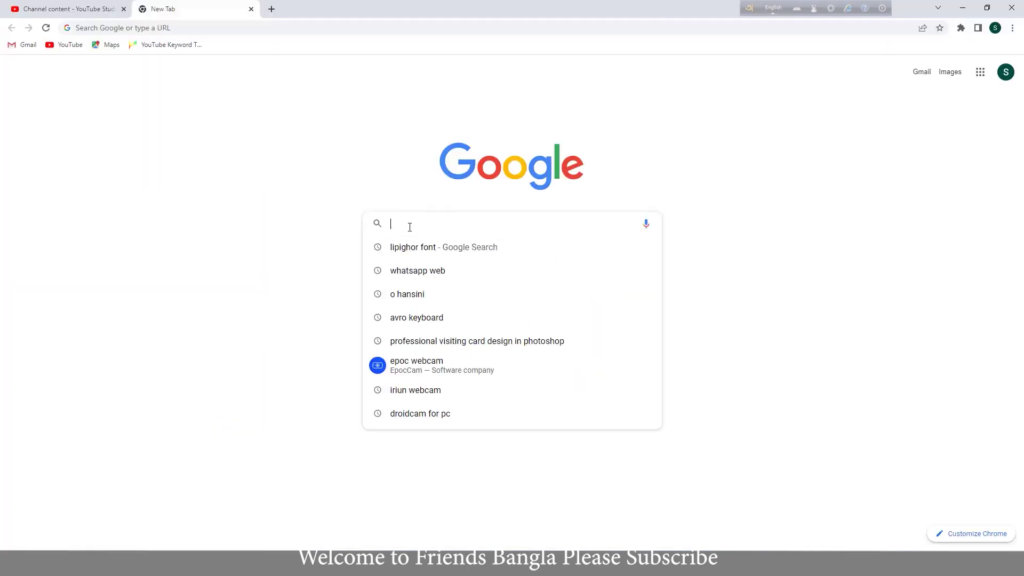
mouse_move(443, 248)
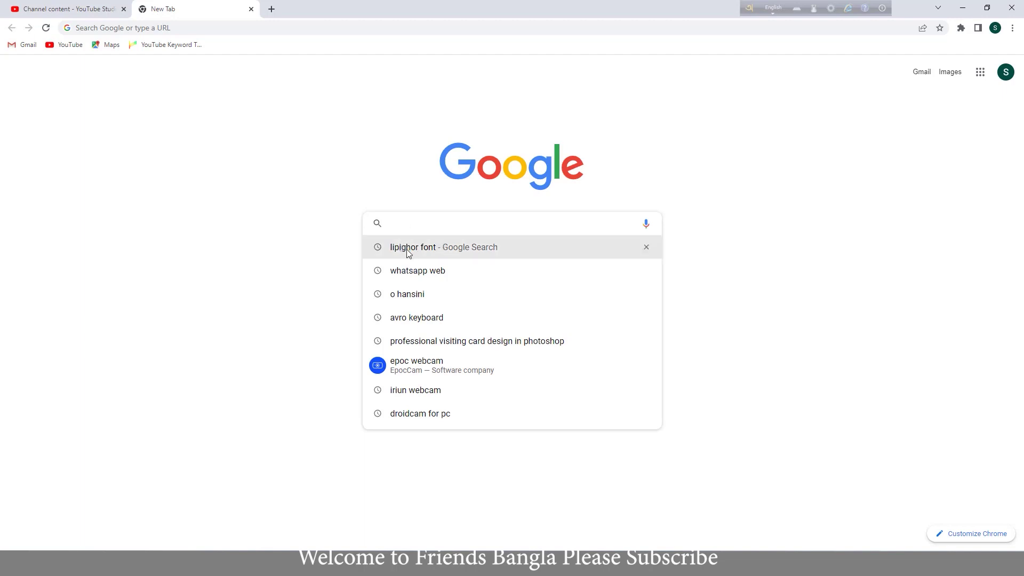
- Search 'lipighor font' and open the free Bangla fonts section on lipighor.com
click(408, 248)
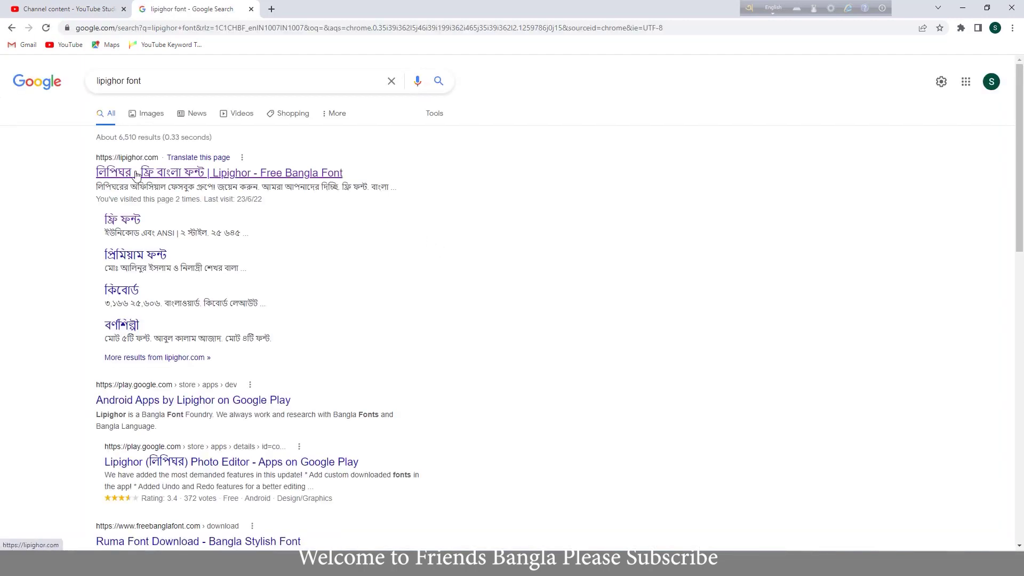
click(181, 173)
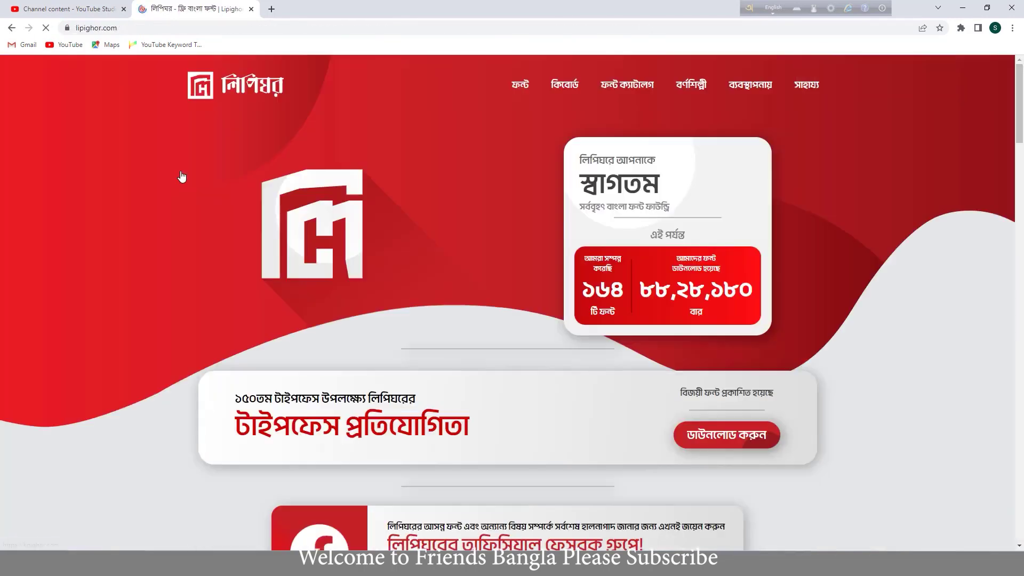
scroll(380, 309, down, 2)
scroll(380, 309, down, 3)
scroll(379, 306, down, 1)
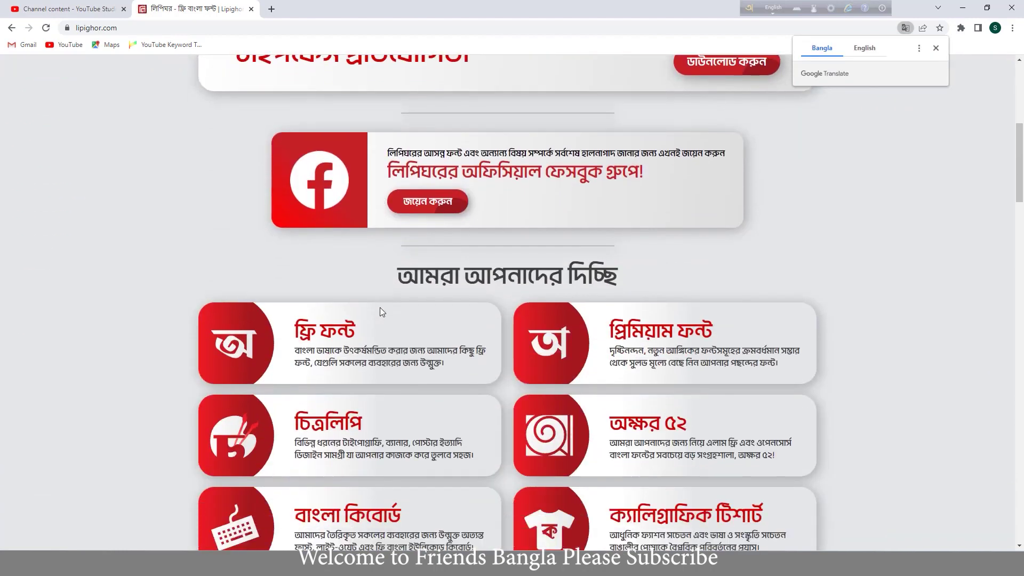
click(355, 348)
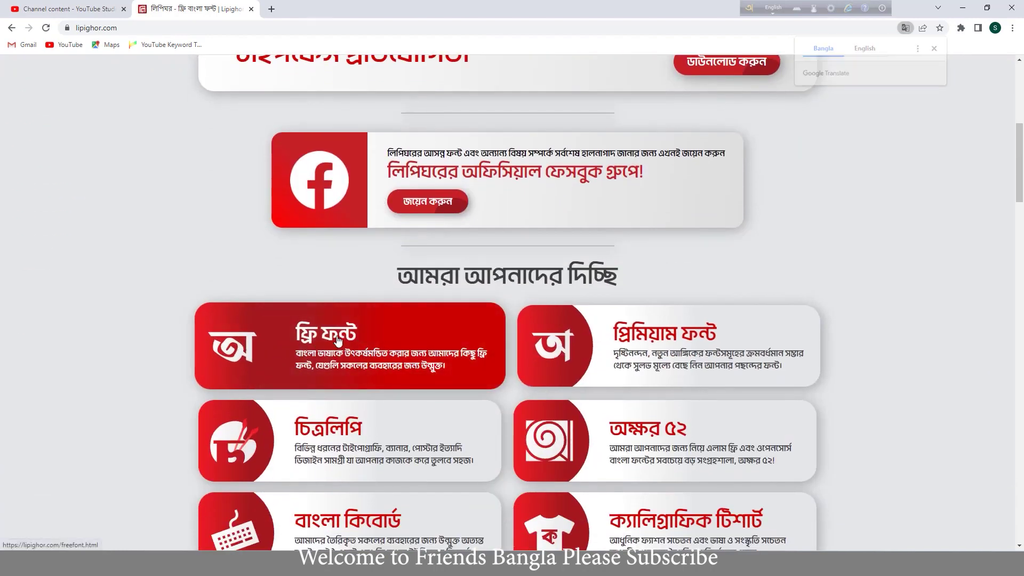
- Page through the free font catalogue from page 2 to page 7
scroll(310, 267, down, 5)
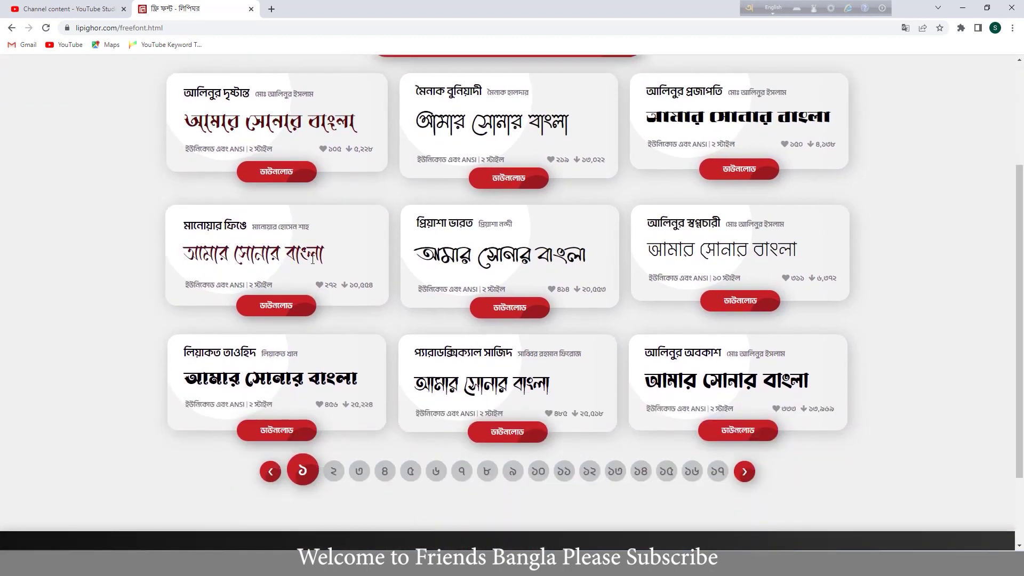
scroll(328, 169, up, 3)
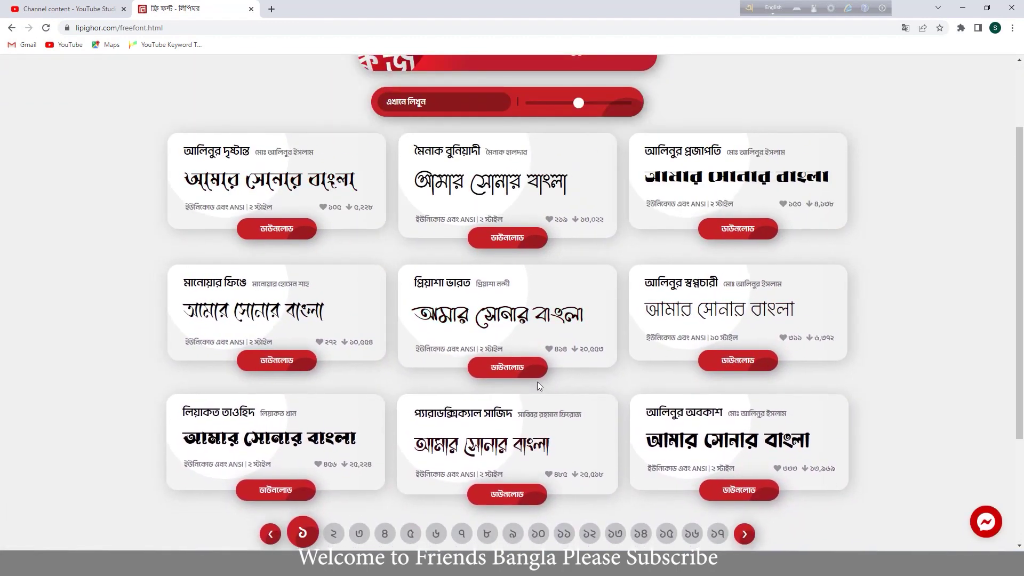
scroll(537, 382, down, 2)
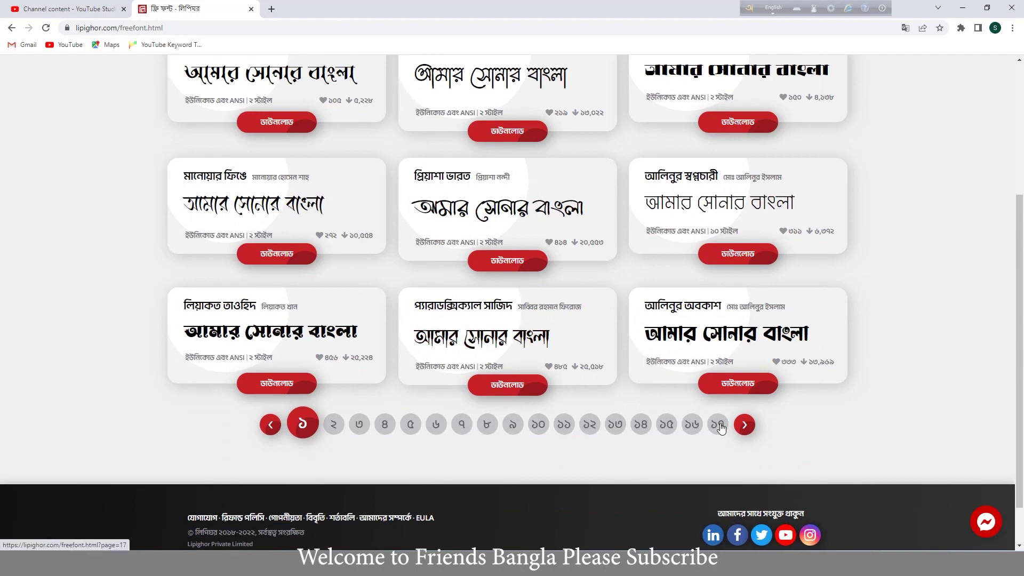
scroll(546, 280, up, 1)
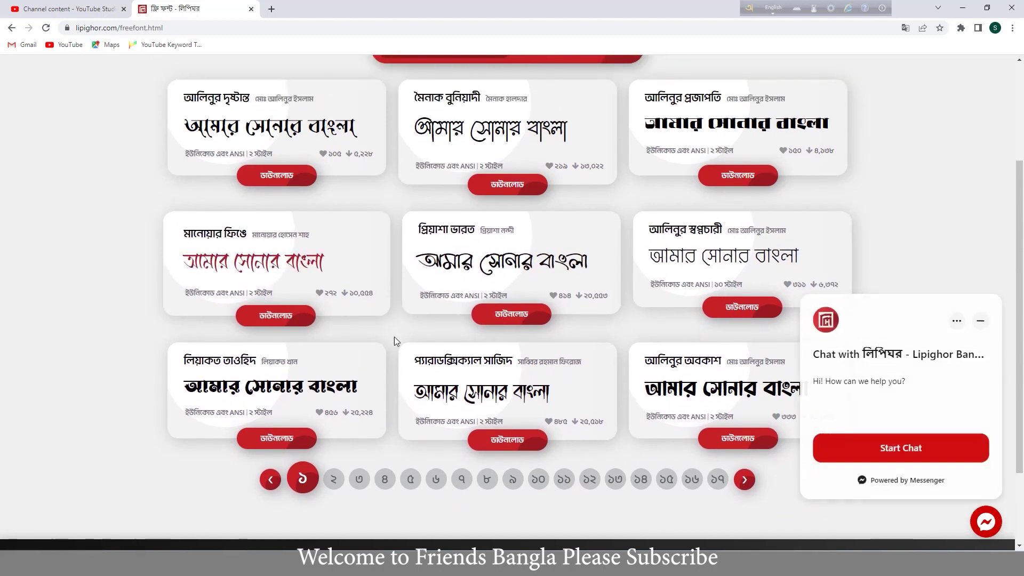
click(330, 481)
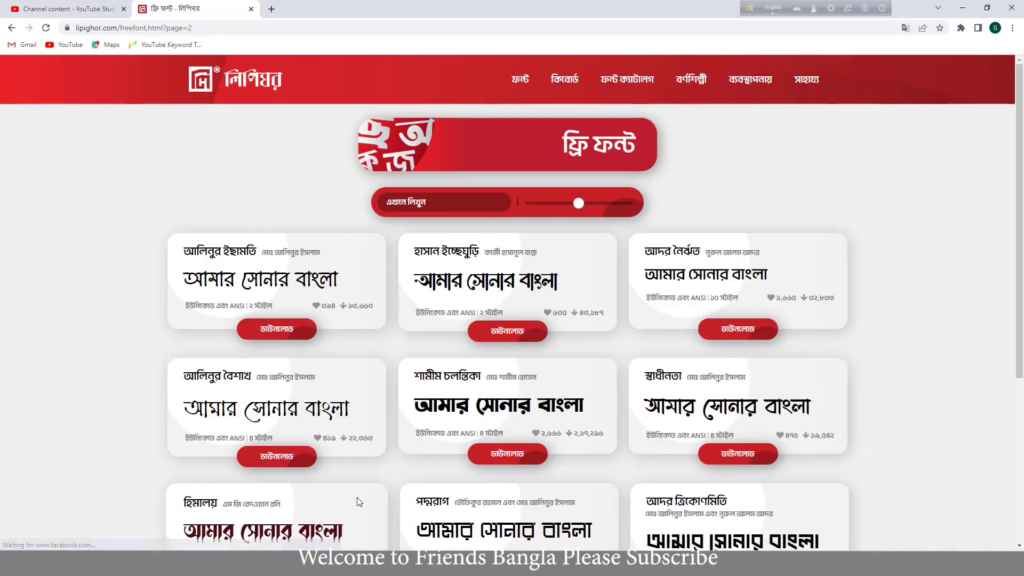
scroll(363, 480, down, 5)
click(361, 417)
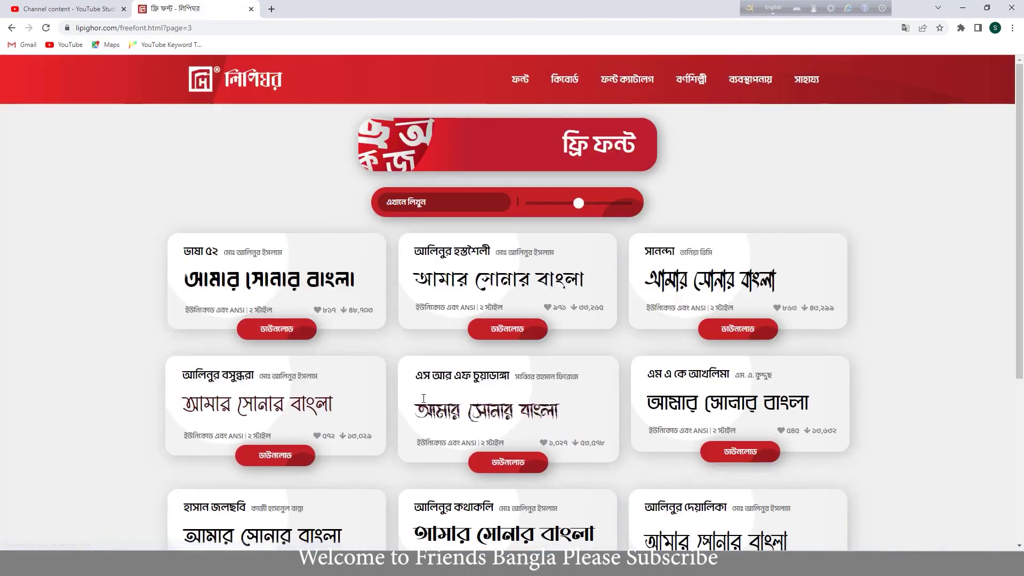
scroll(394, 448, down, 3)
click(385, 466)
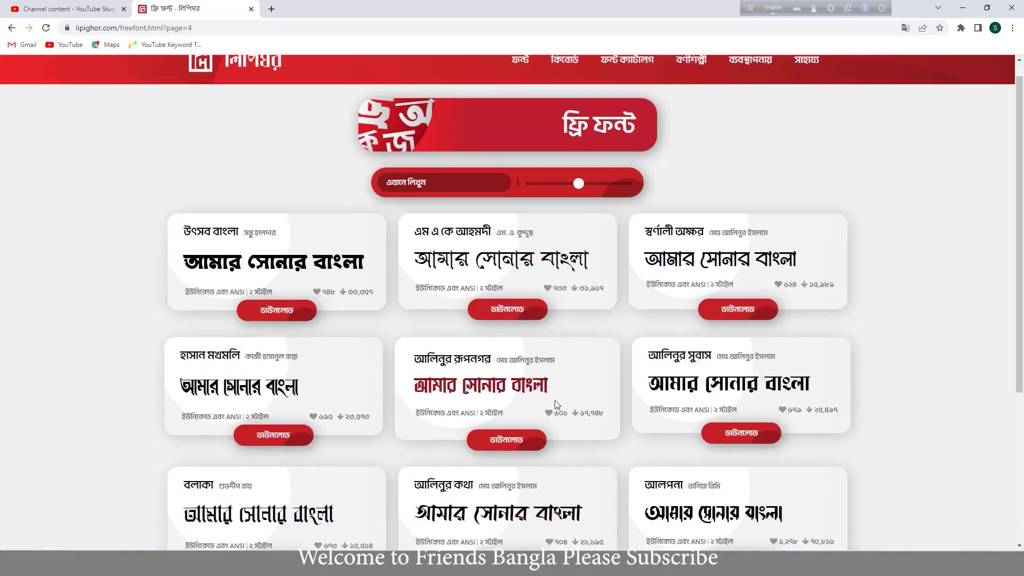
scroll(496, 473, down, 5)
click(411, 380)
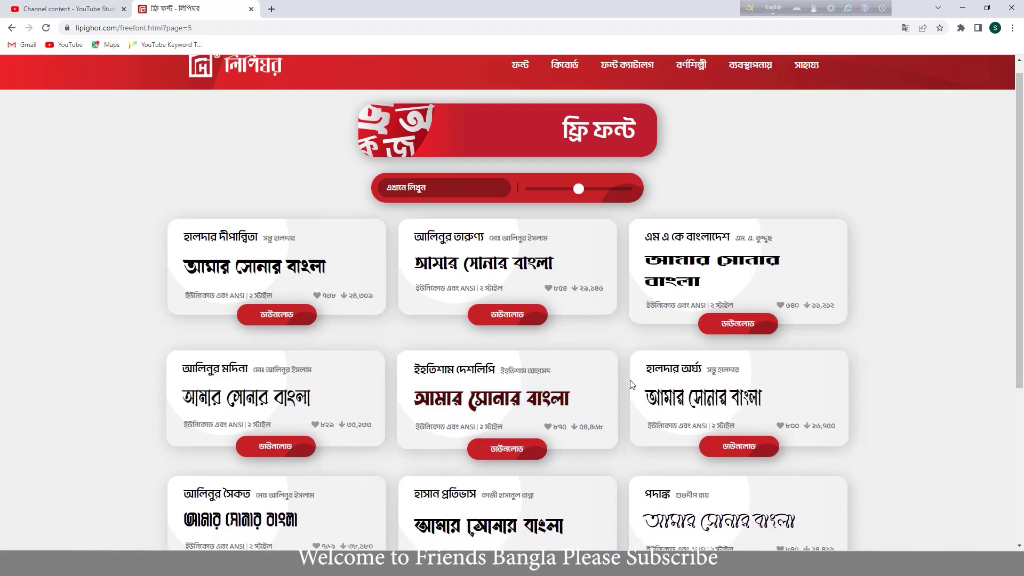
scroll(630, 379, down, 5)
click(465, 416)
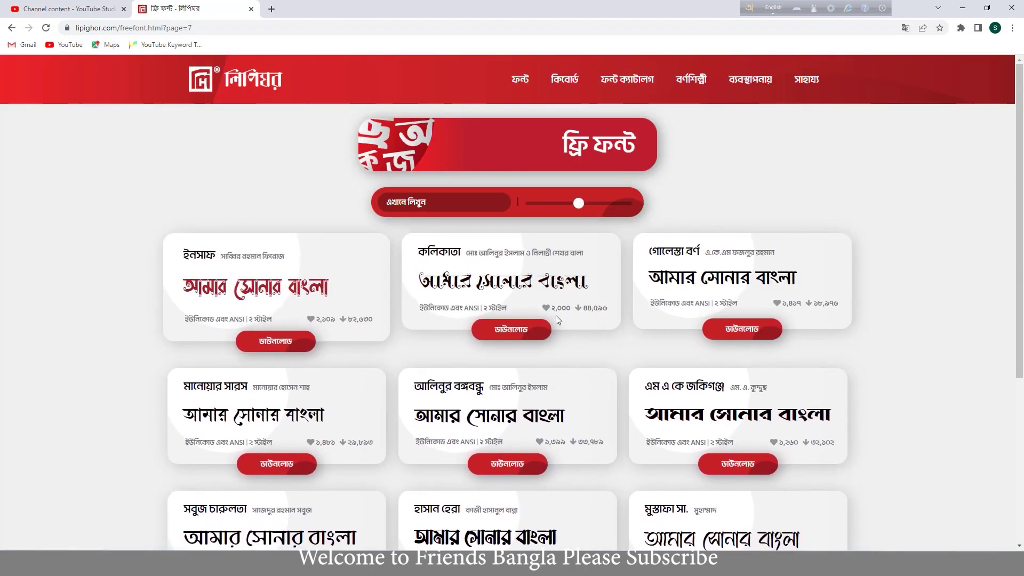
scroll(576, 327, down, 5)
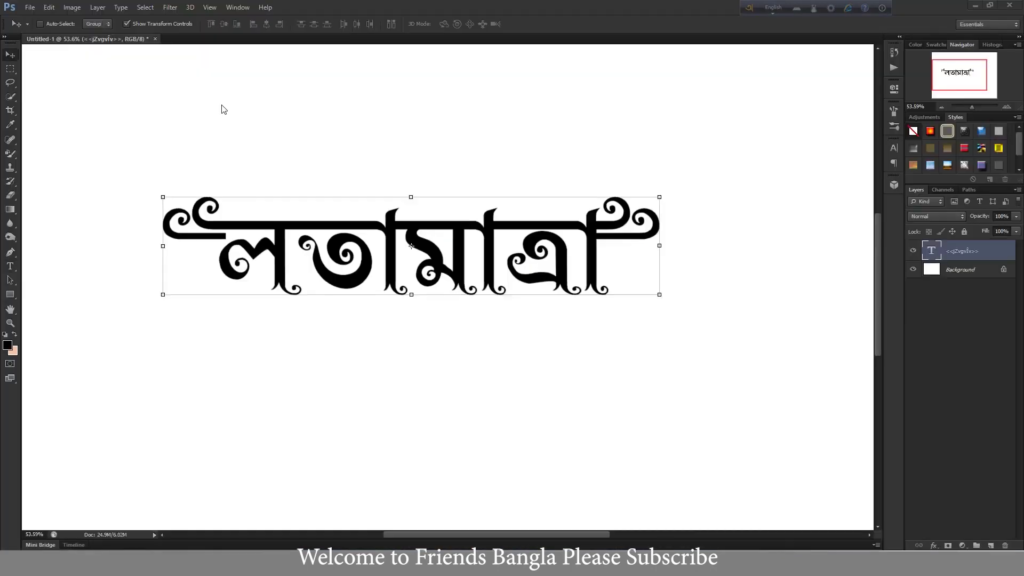
- Move the title near the canvas top and start a 30 pt text line below it
key(F12)
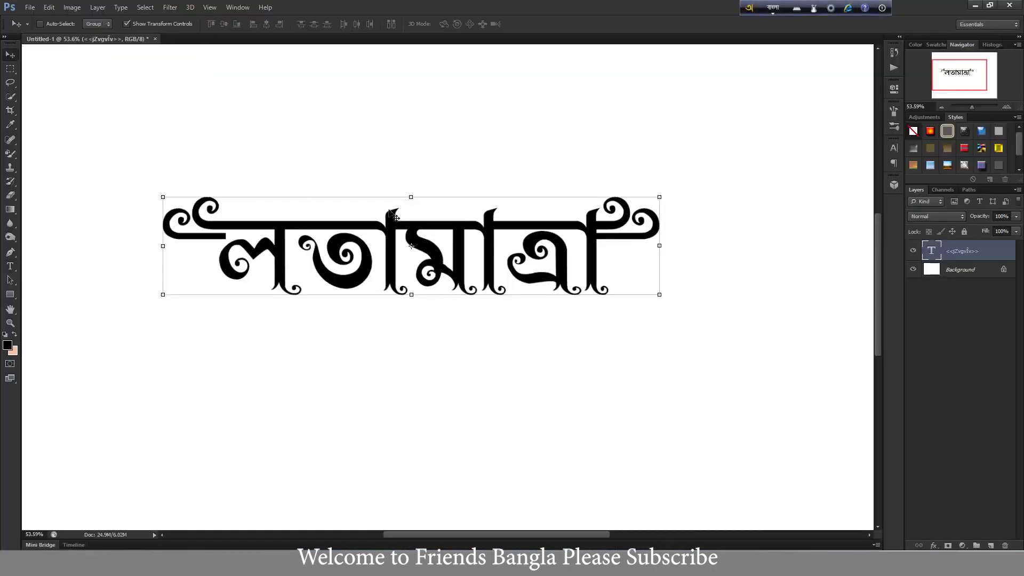
drag(389, 246, 396, 127)
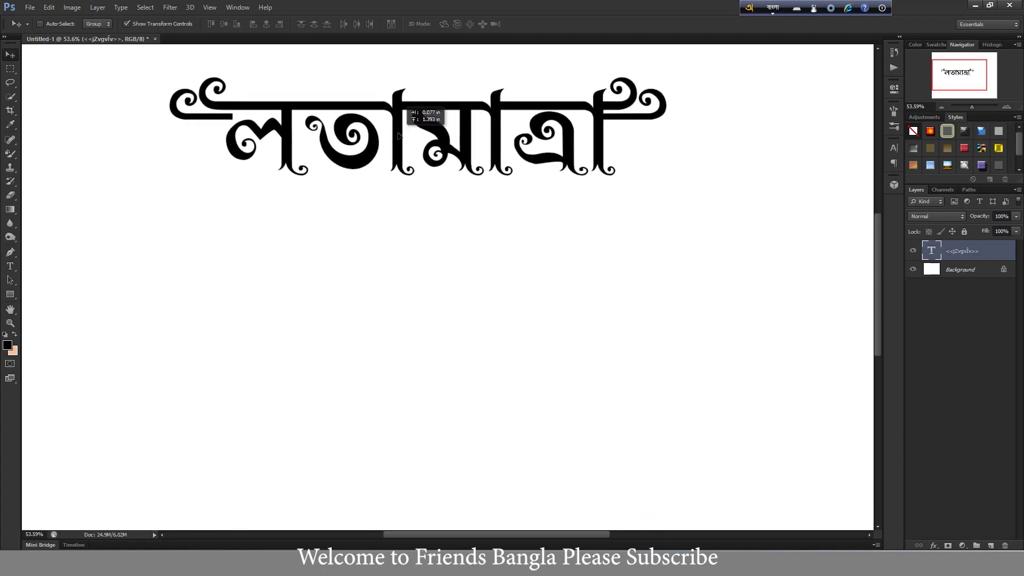
click(10, 265)
click(102, 265)
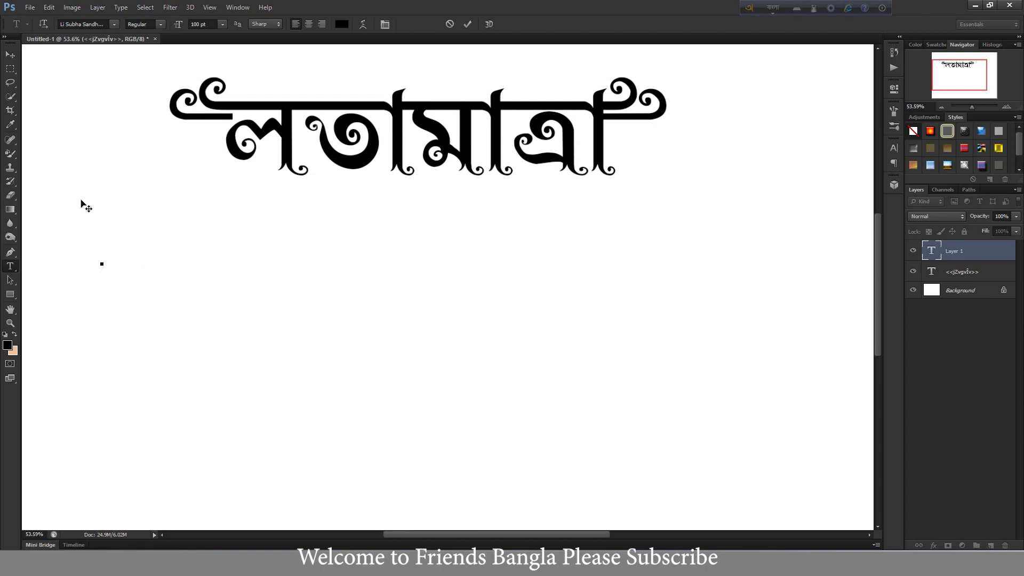
click(222, 24)
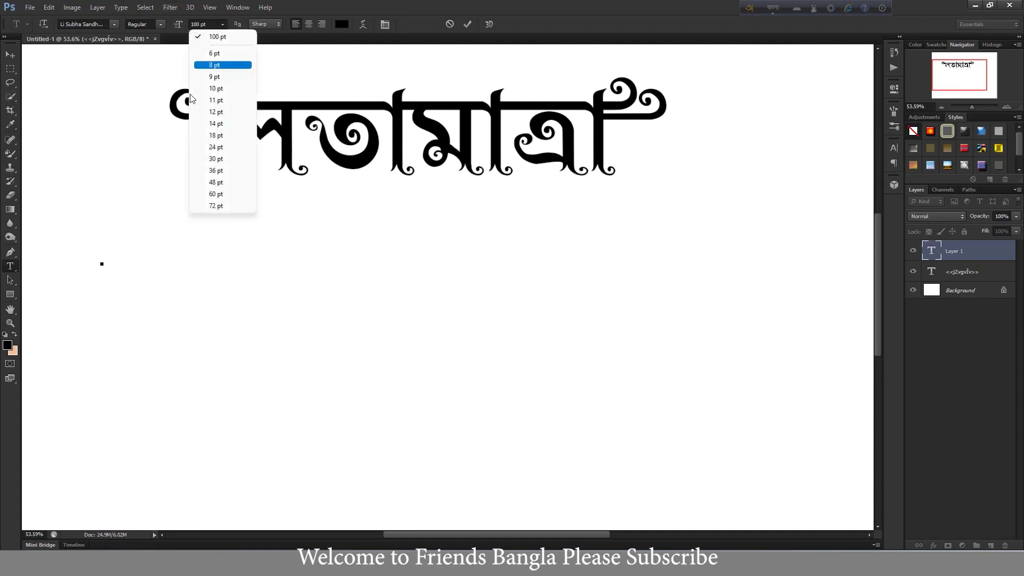
click(208, 157)
- Set the new line's font to Li Mayukh ANSI V1
click(107, 24)
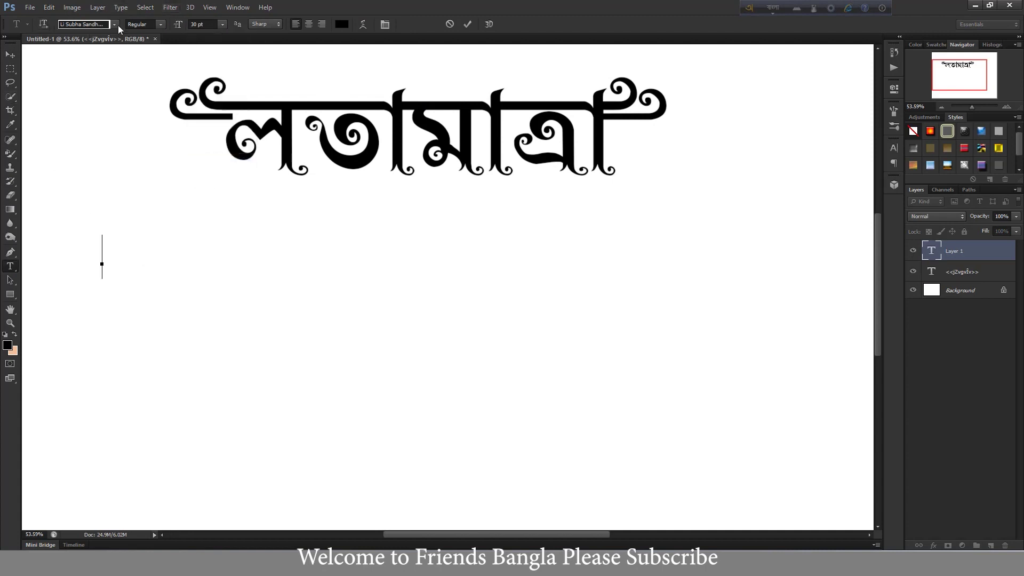
scroll(200, 151, up, 2)
scroll(200, 151, up, 5)
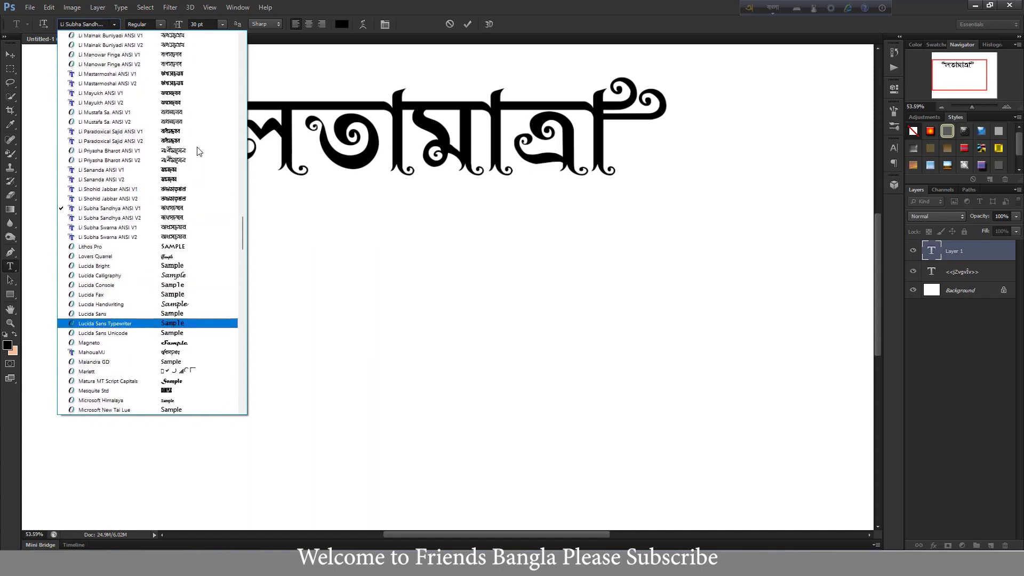
click(171, 93)
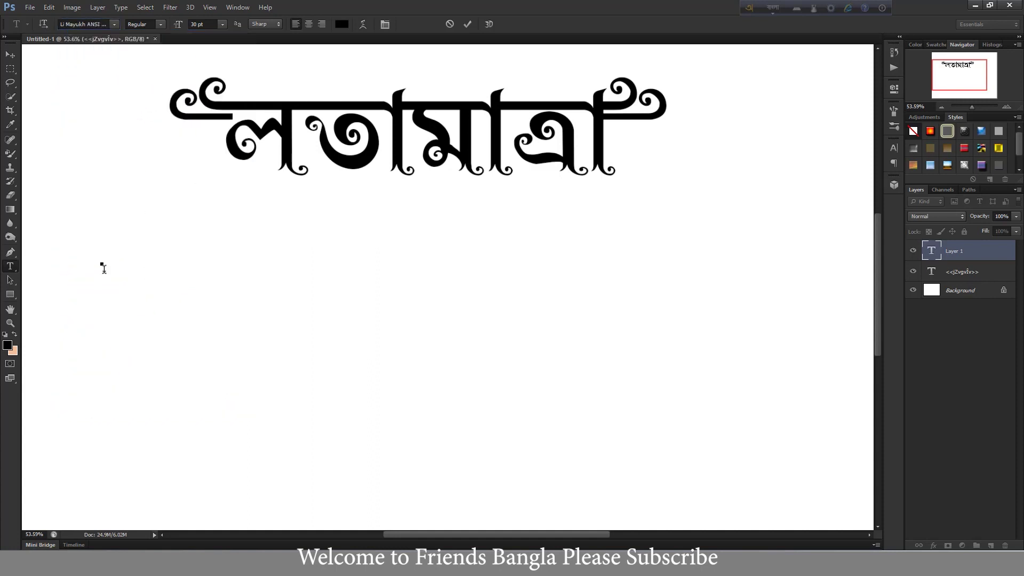
- Type 'আজ আমরা শিখব লতামাত্রা লেখা' via Avro with >> curls after each word
text(aj)
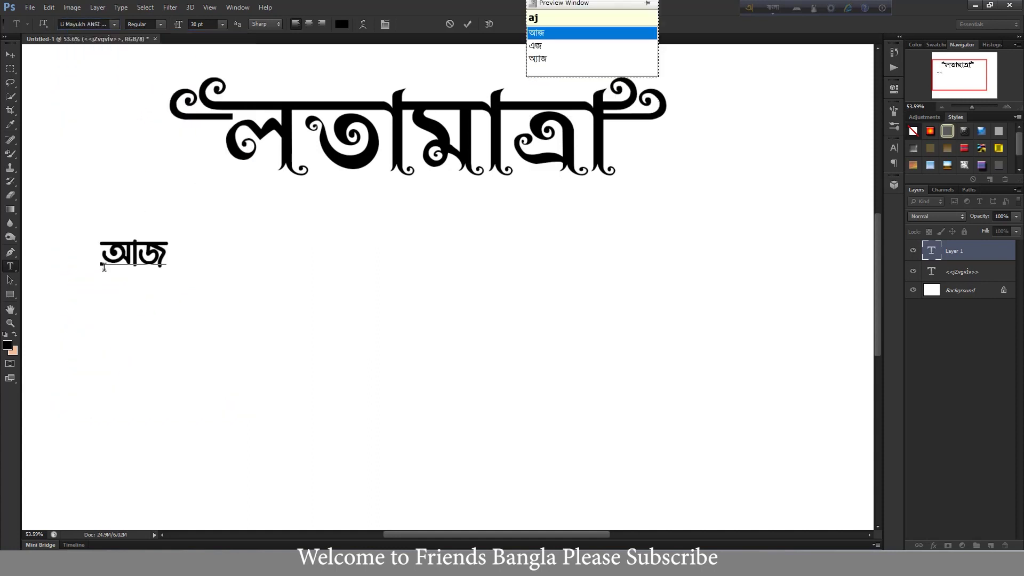
text( am)
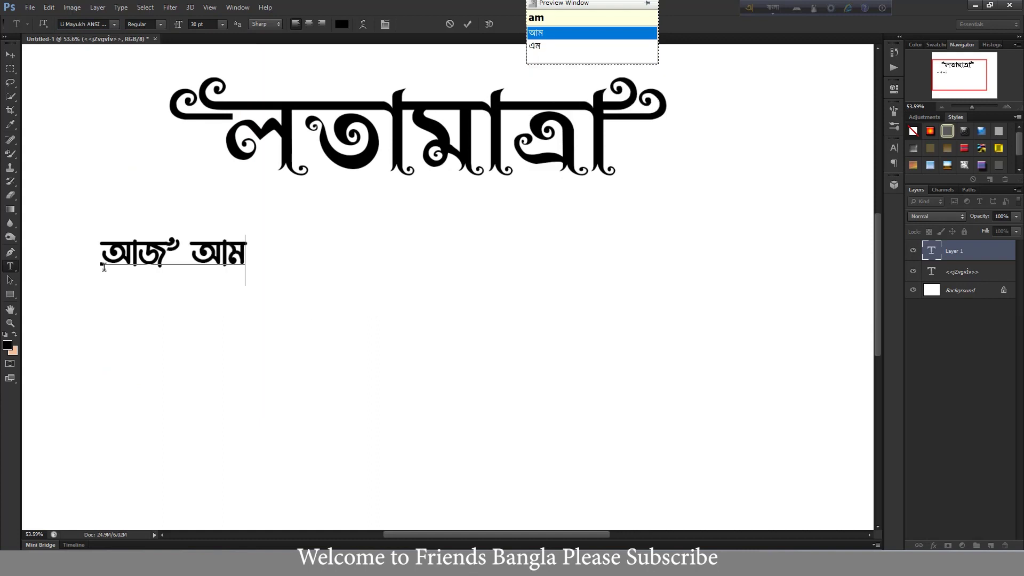
text(ra>>)
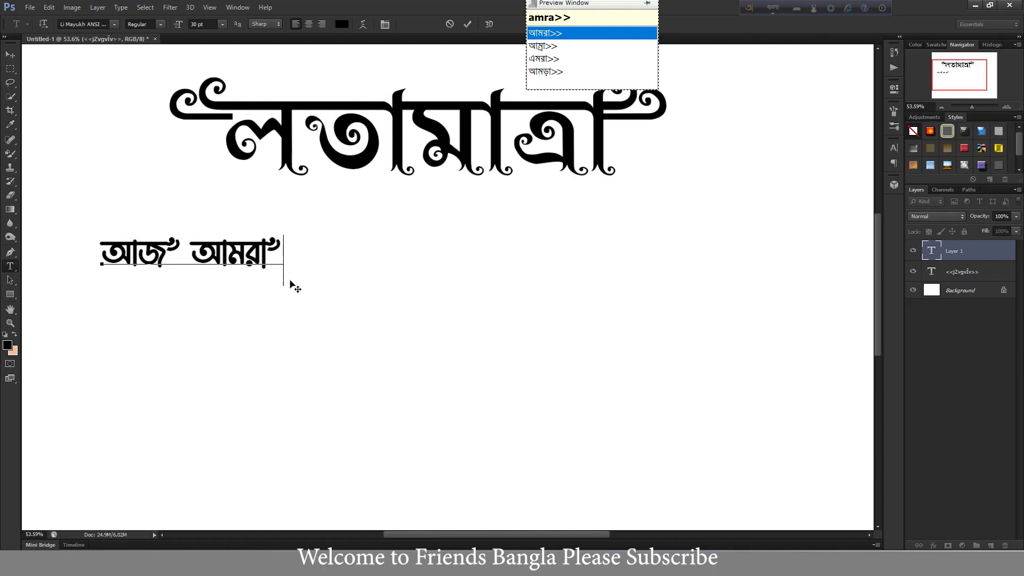
key(Escape)
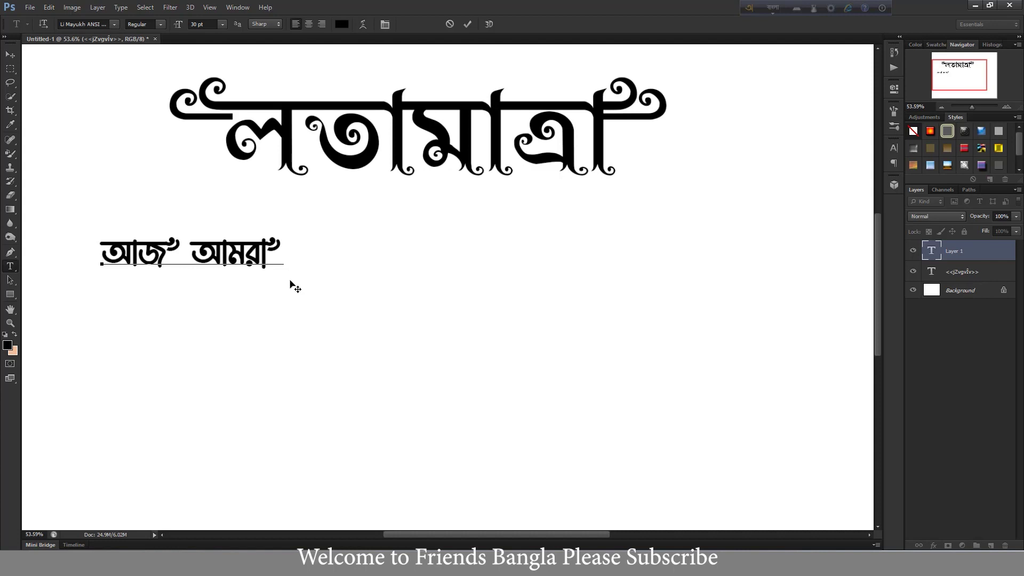
text(sikhbo)
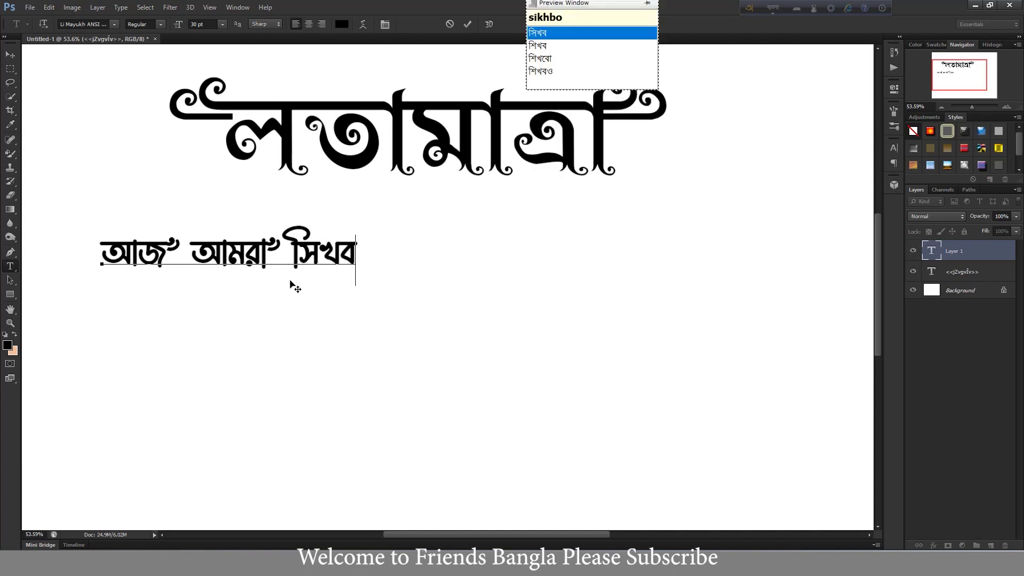
key(Down)
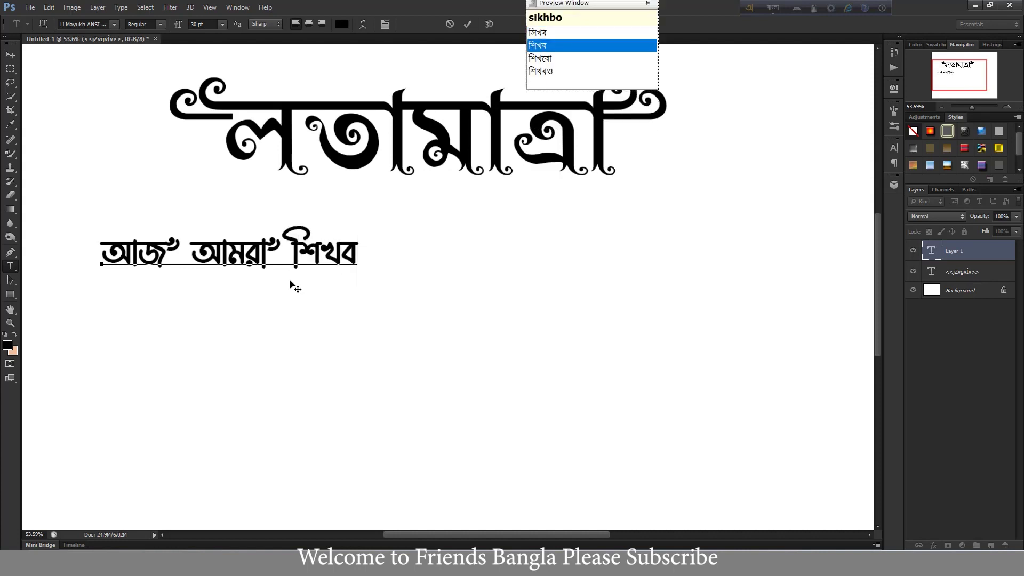
text(>>)
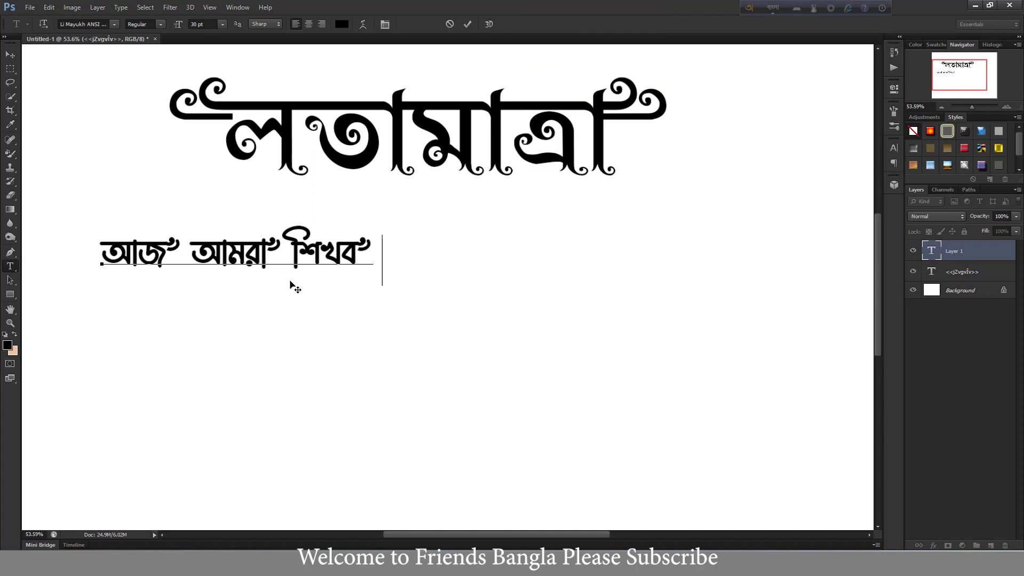
text( ltama)
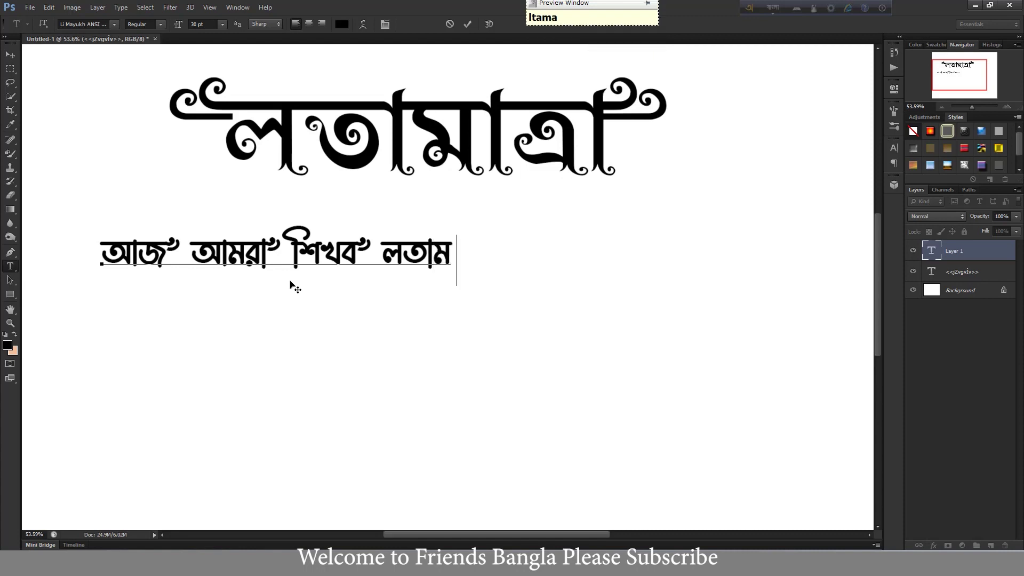
text(tra)
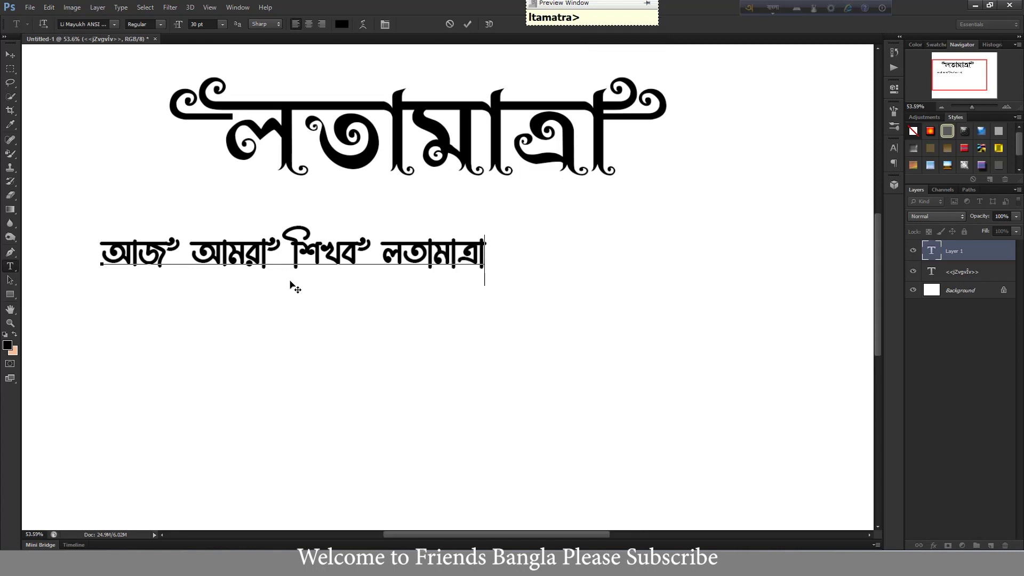
text(>)
text( l)
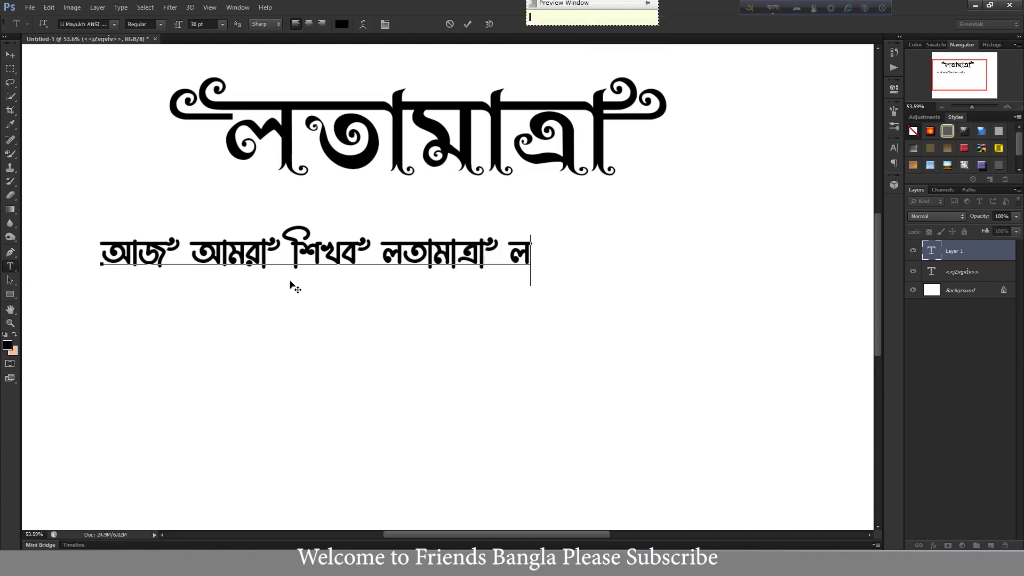
text(eKHa>>)
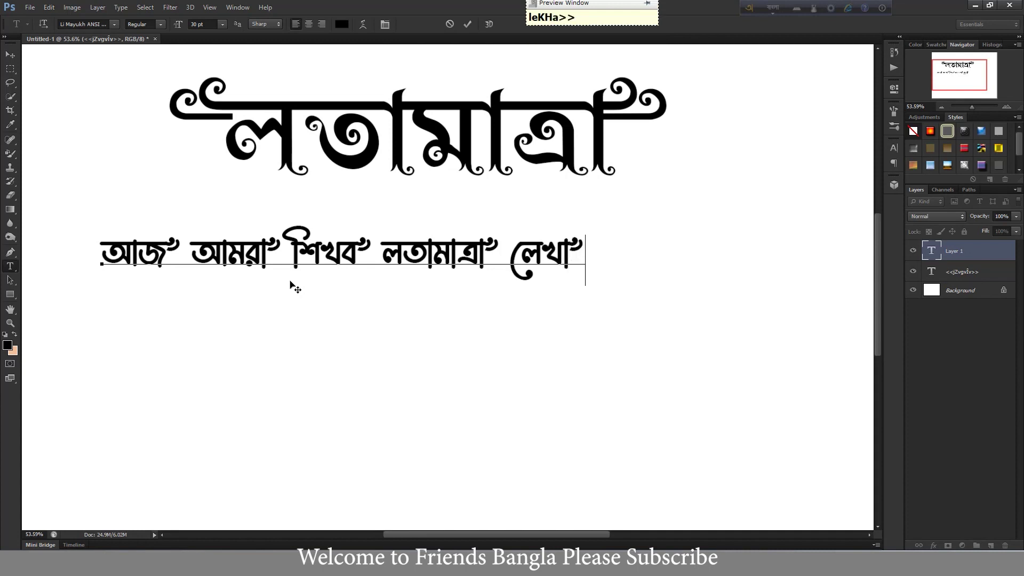
- Move the sentence line down-right and scale it up slightly
click(9, 55)
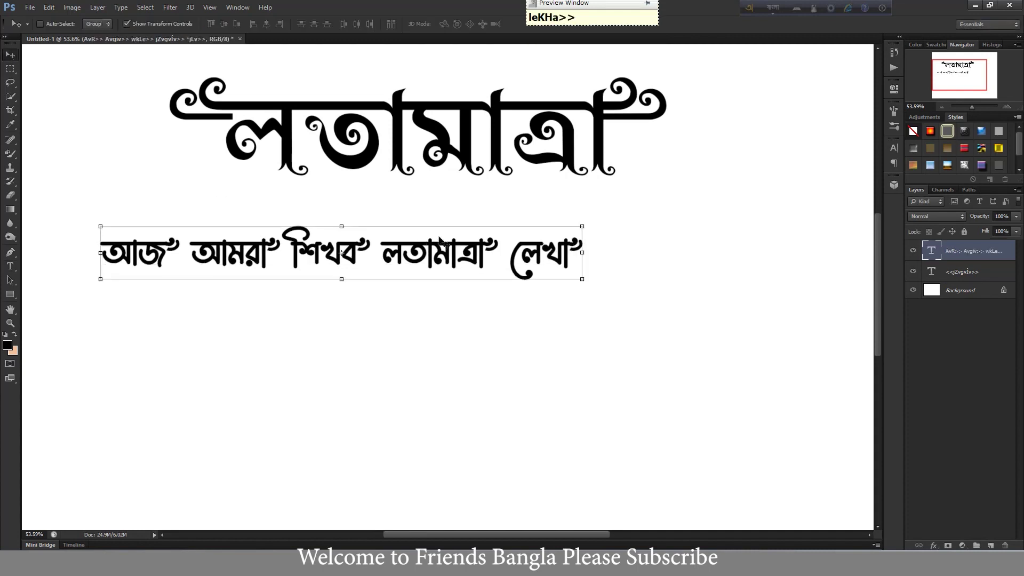
drag(457, 256, 525, 318)
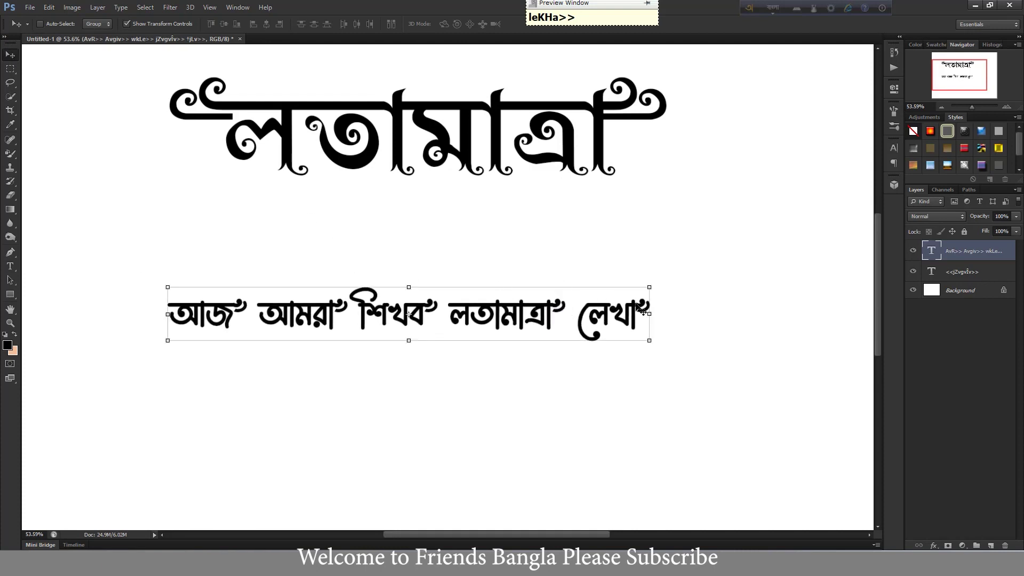
mouse_move(647, 342)
mouse_down()
mouse_move(687, 360)
mouse_move(707, 351)
mouse_up()
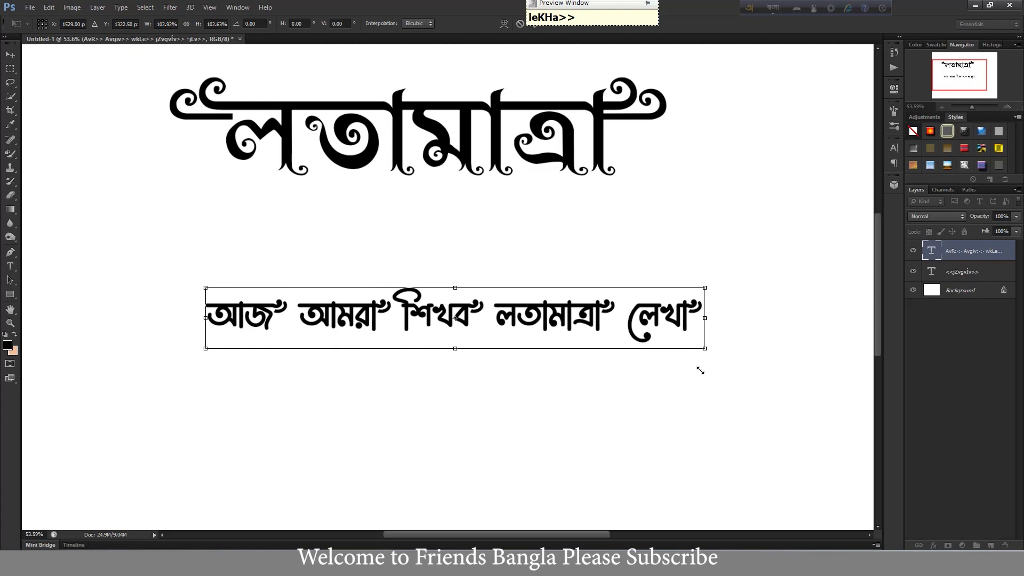
key(Return)
- Set the sentence just under the title and start a new text line below it
drag(663, 312, 620, 294)
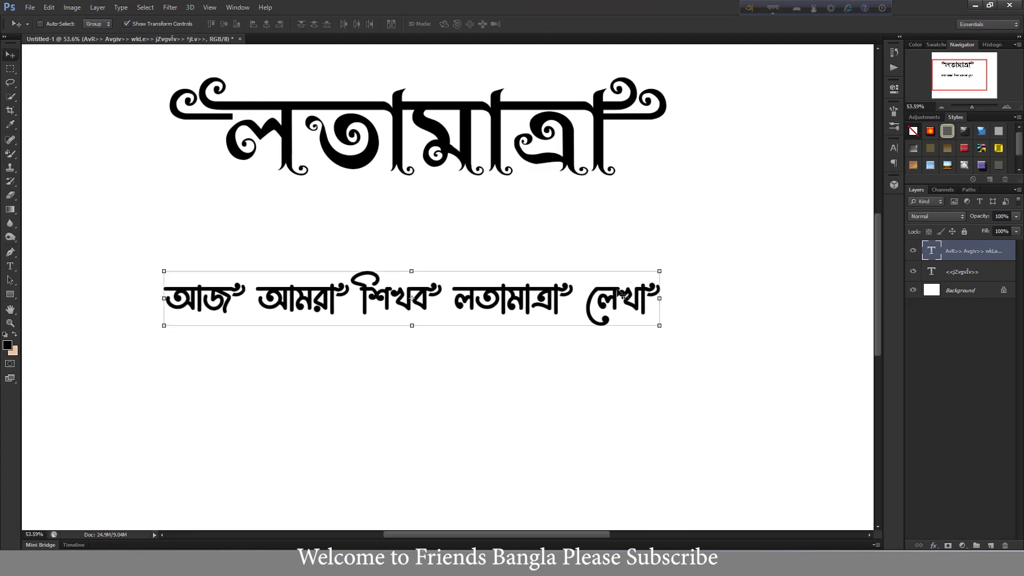
click(10, 266)
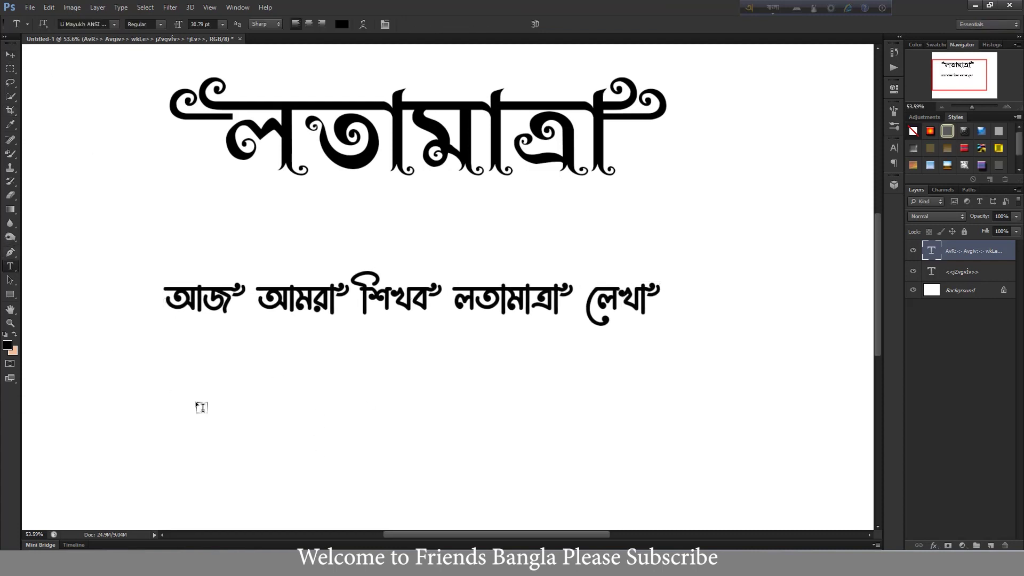
click(149, 381)
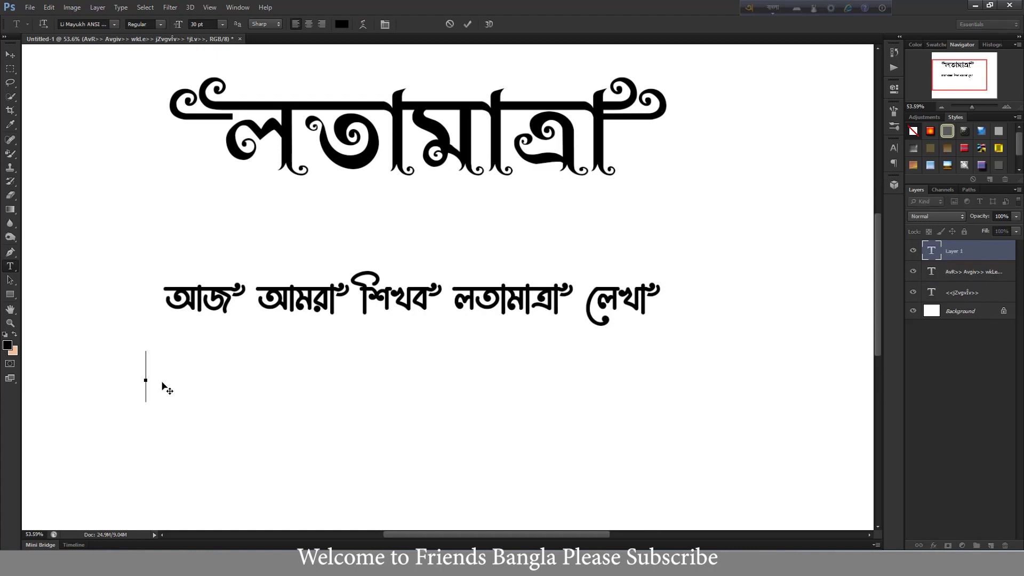
- Type 'আমি' in Li Priyasha, framed by << and >> curls on both sides
click(113, 25)
click(157, 104)
text(ami)
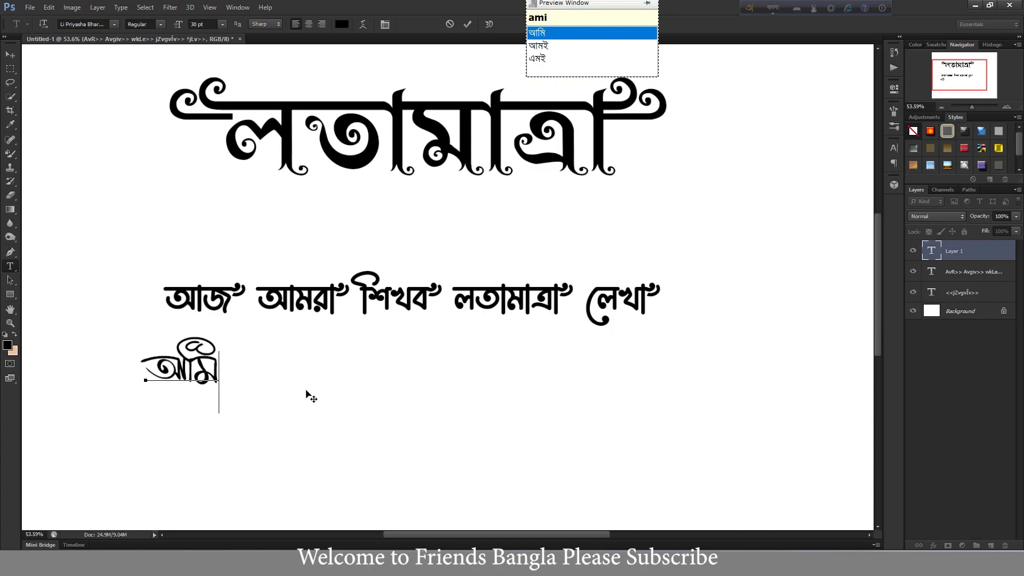
text(>>)
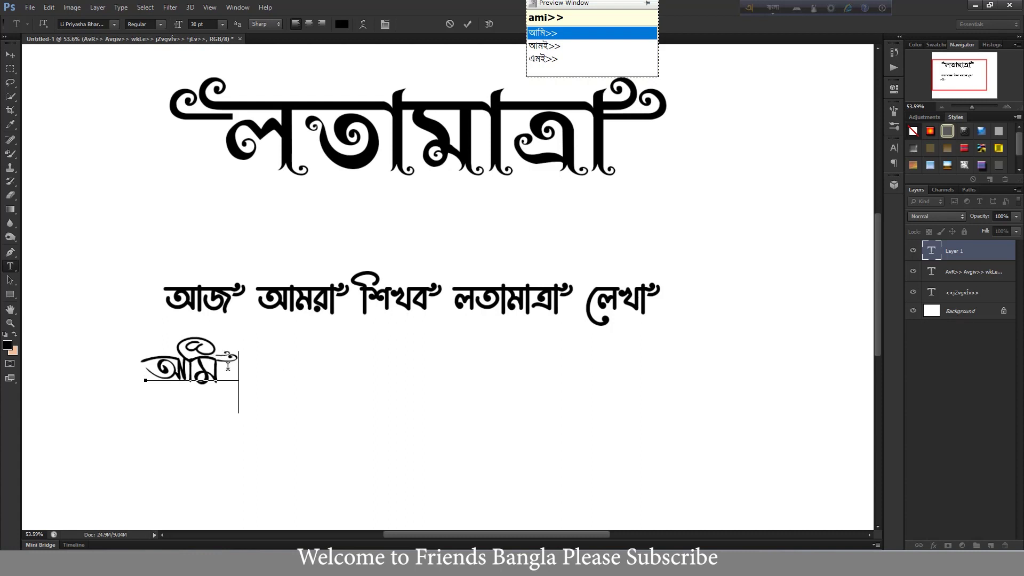
click(146, 364)
text(<<)
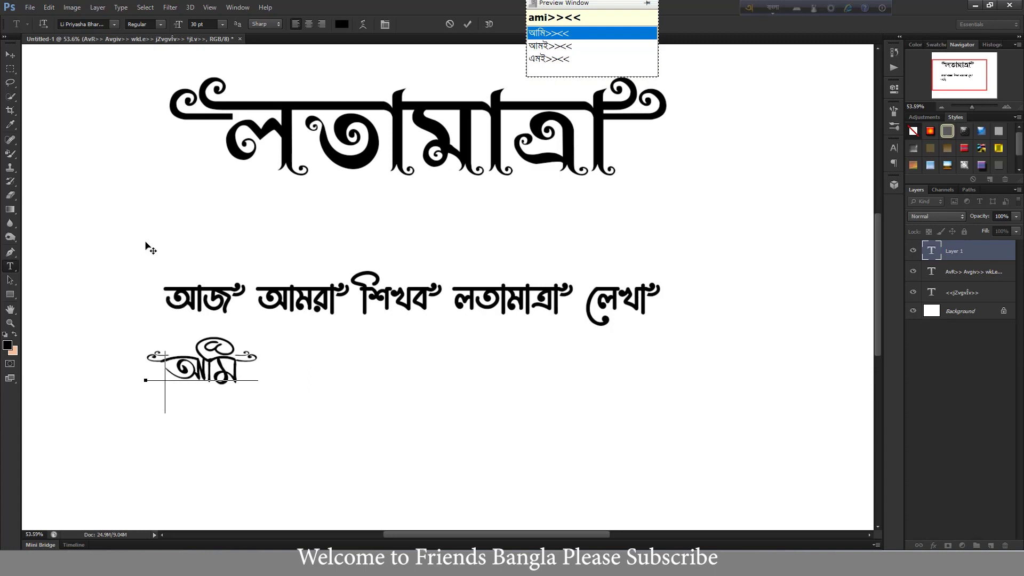
key(ctrl+Return)
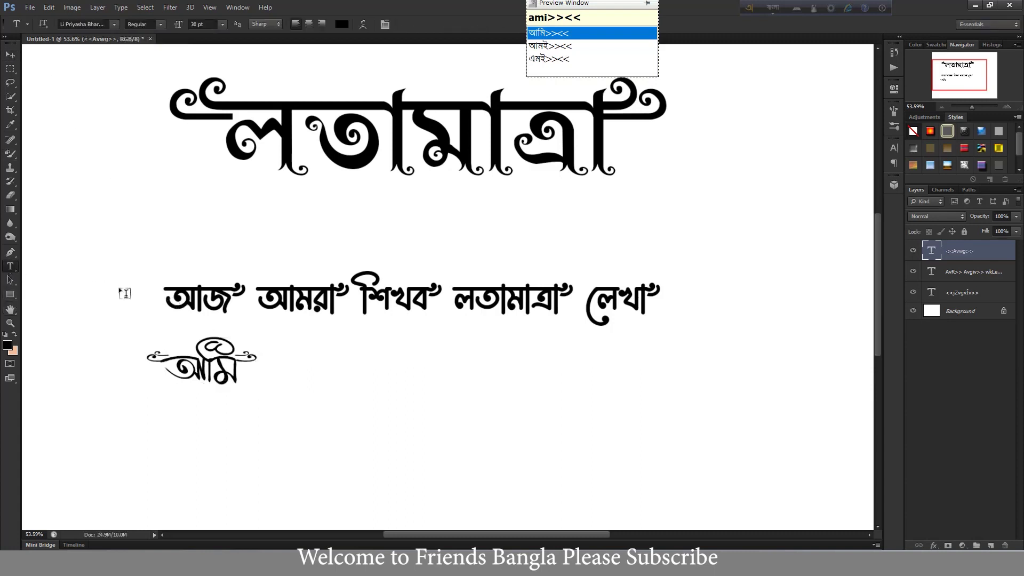
- Insert a << curl before 'আজ' at the start of the sentence line
click(169, 307)
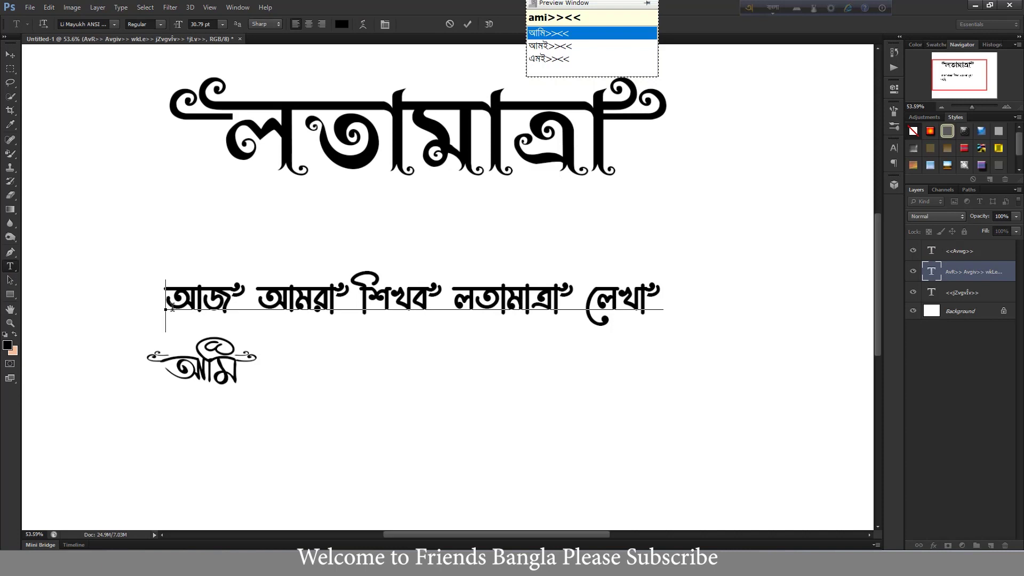
text(<<)
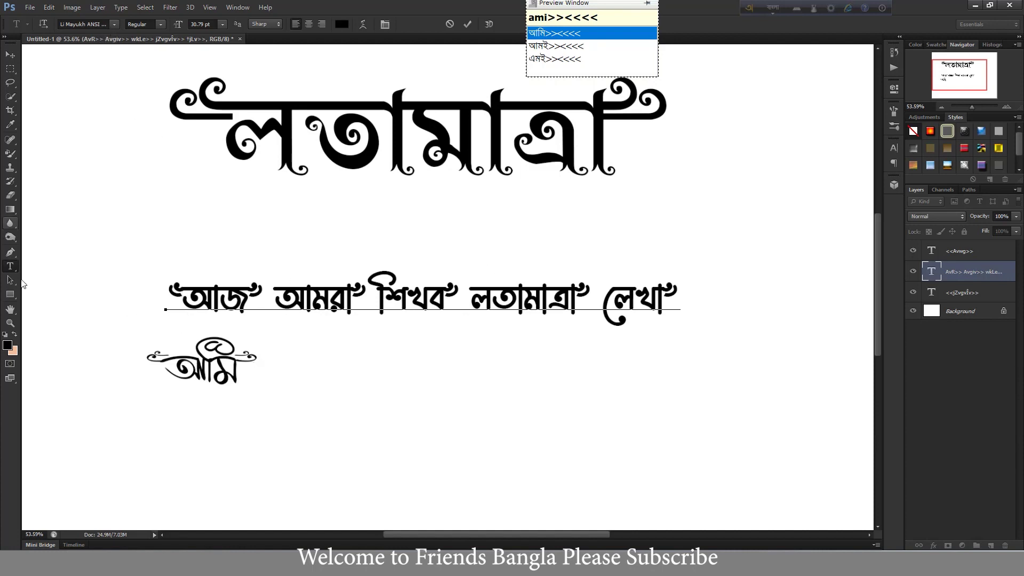
click(10, 54)
click(10, 266)
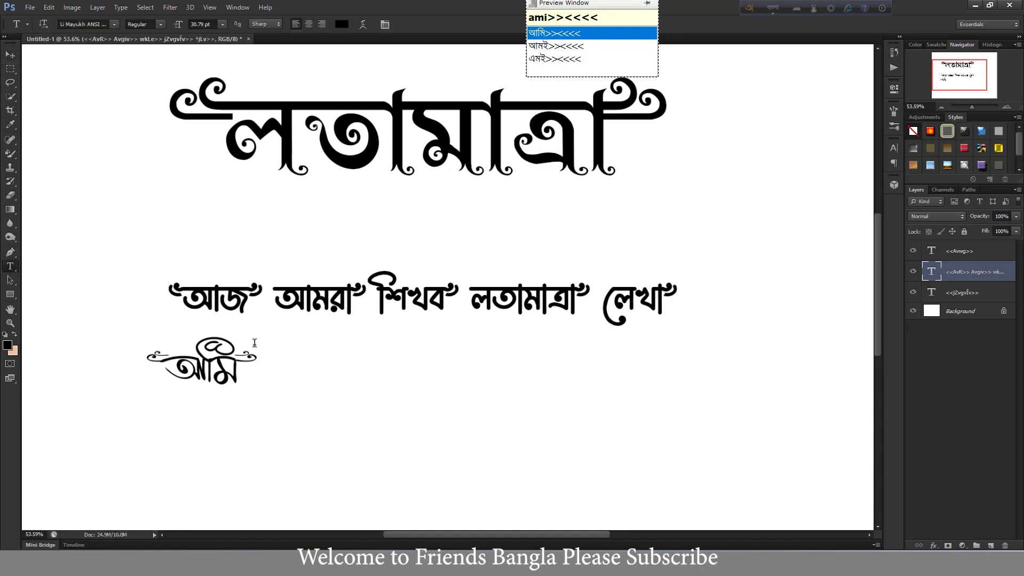
click(253, 362)
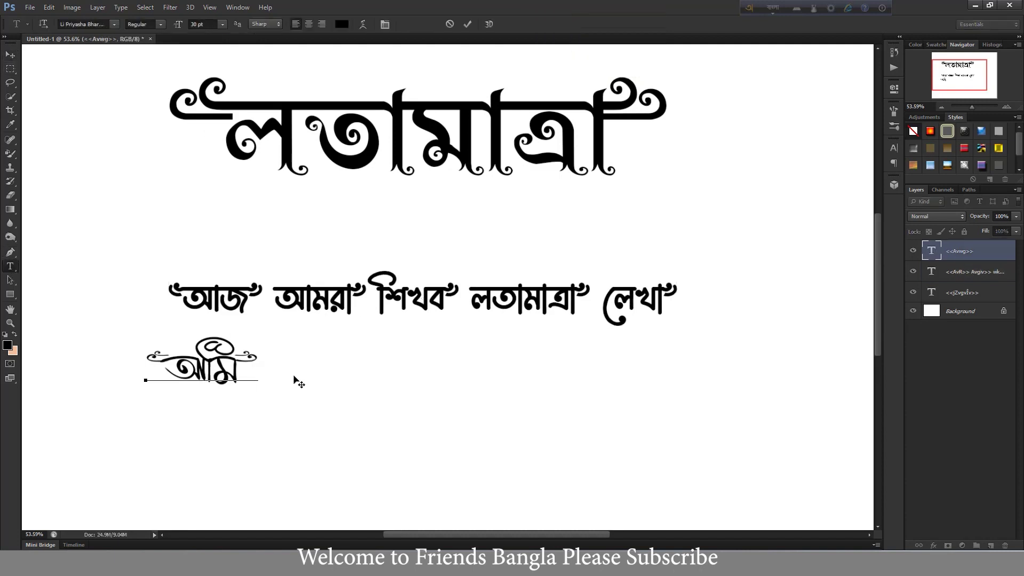
- Append 'ভাত' and 'খাব' via Avro (bhat>> khab>>), each followed by a curl
text(bhat)
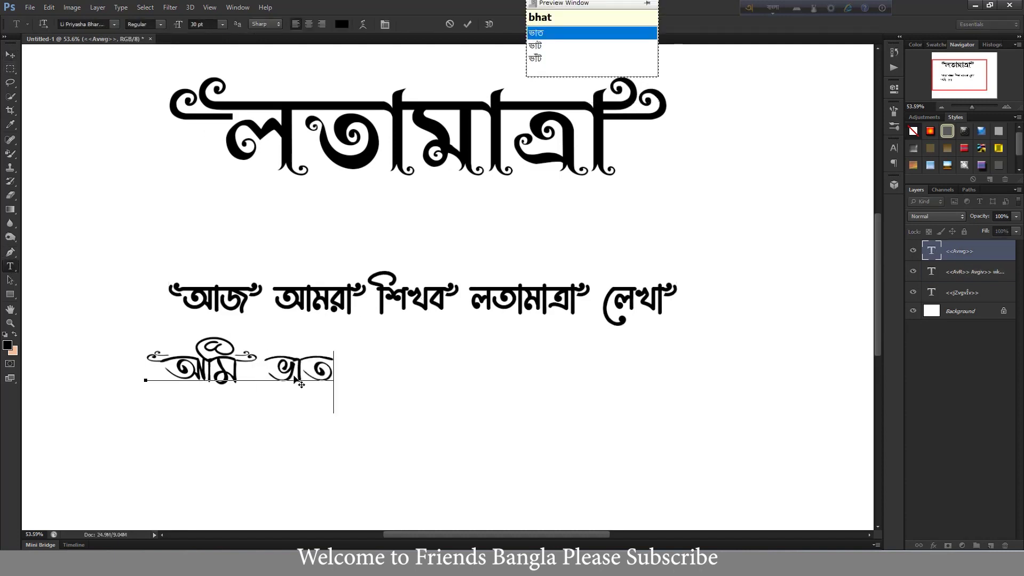
text(>>)
text( kha)
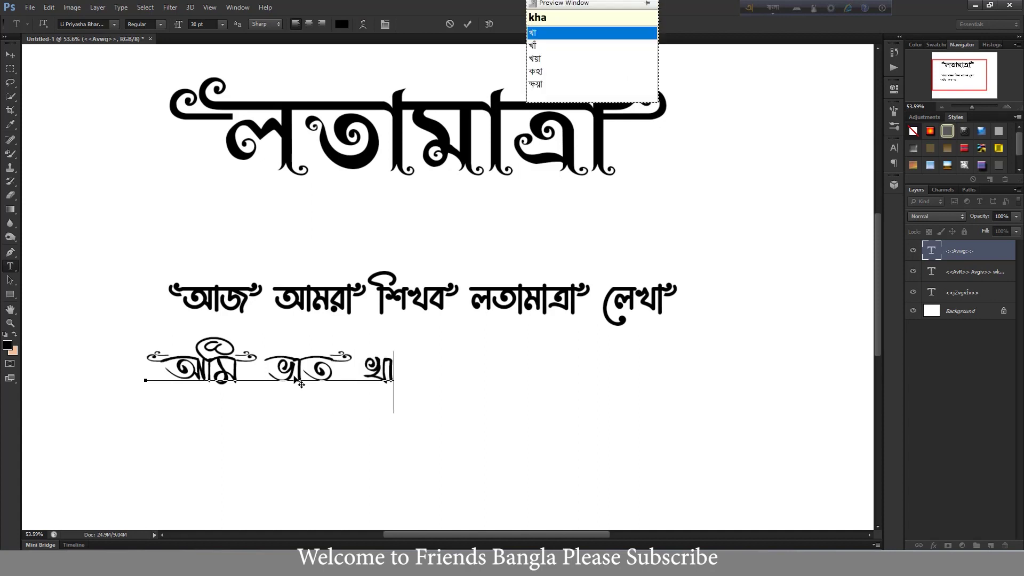
text(b>)
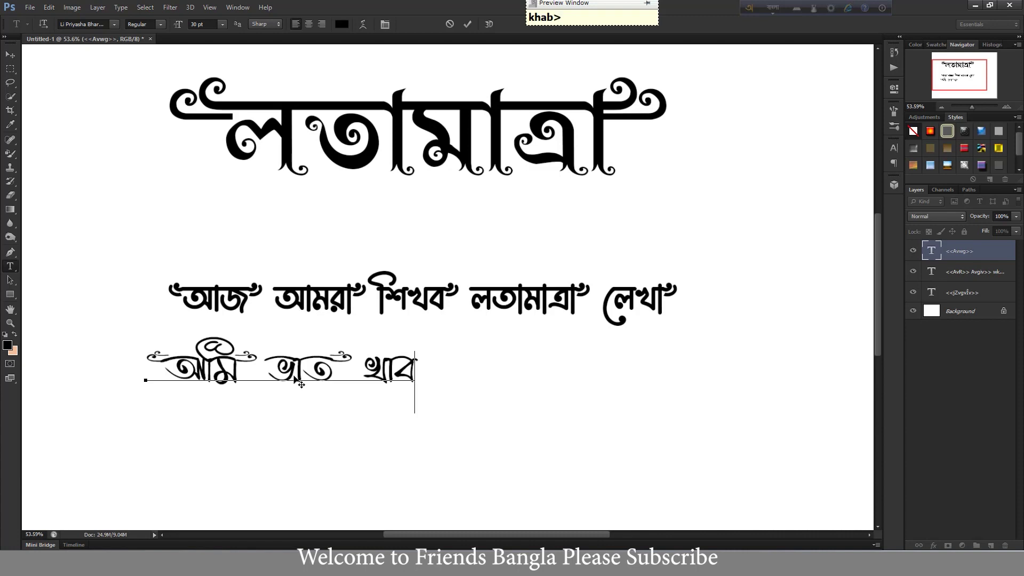
text(>)
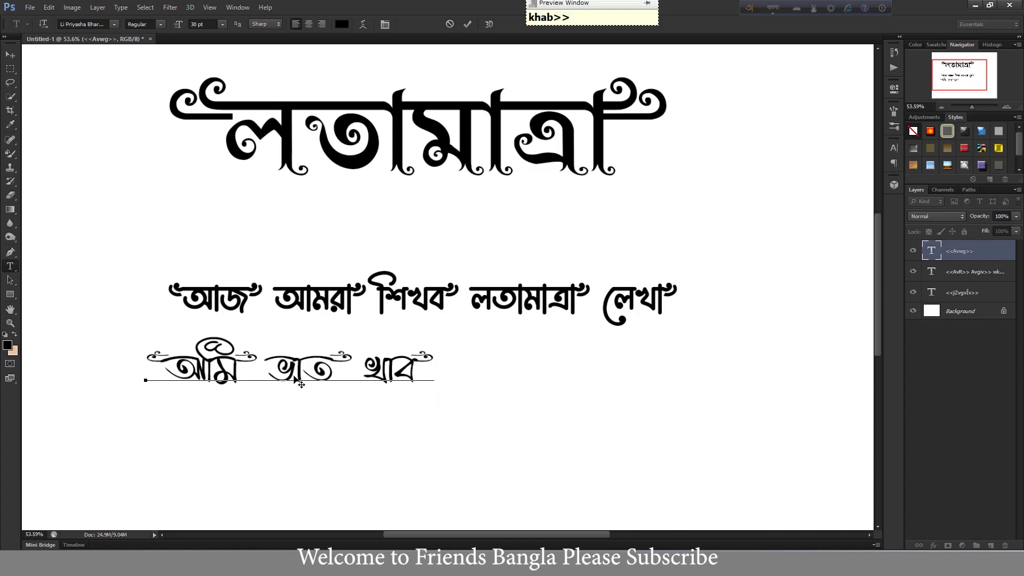